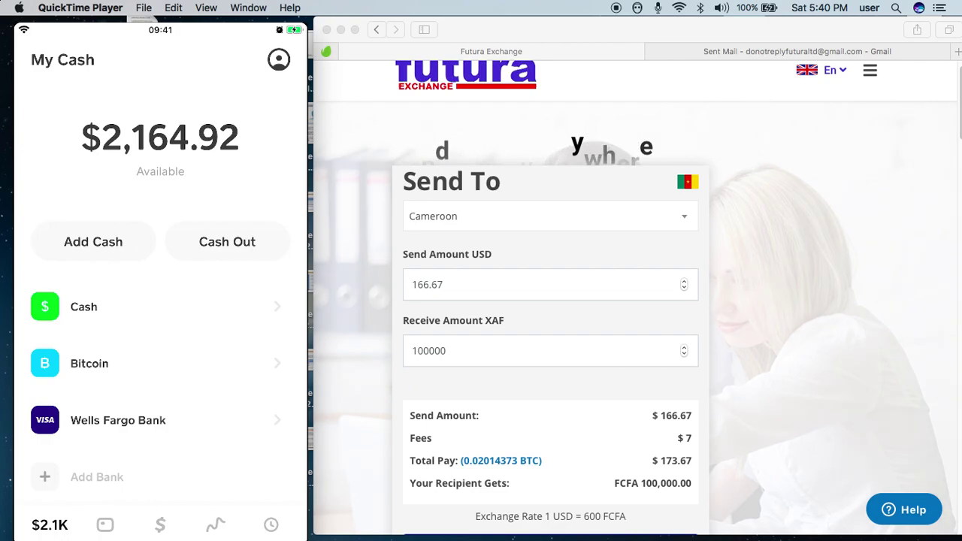
- Open Cash App's Bitcoin screen showing the $100.74 balance and daily price chart
mouse_move(161, 365)
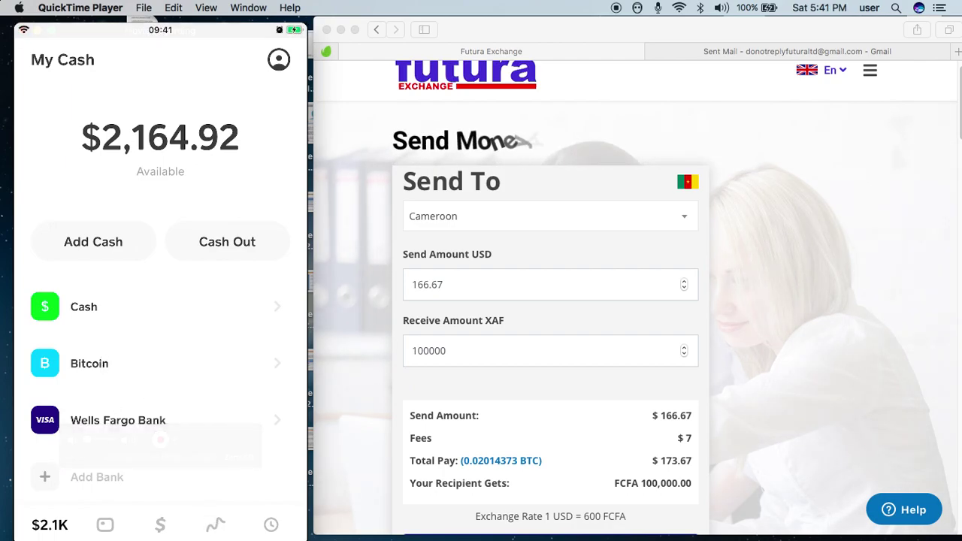
click(213, 523)
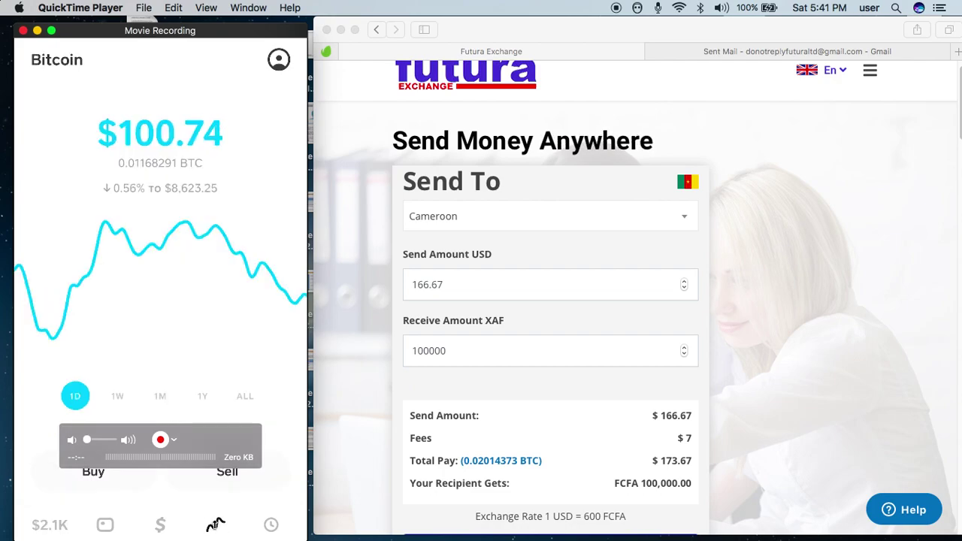
drag(180, 432, 140, 106)
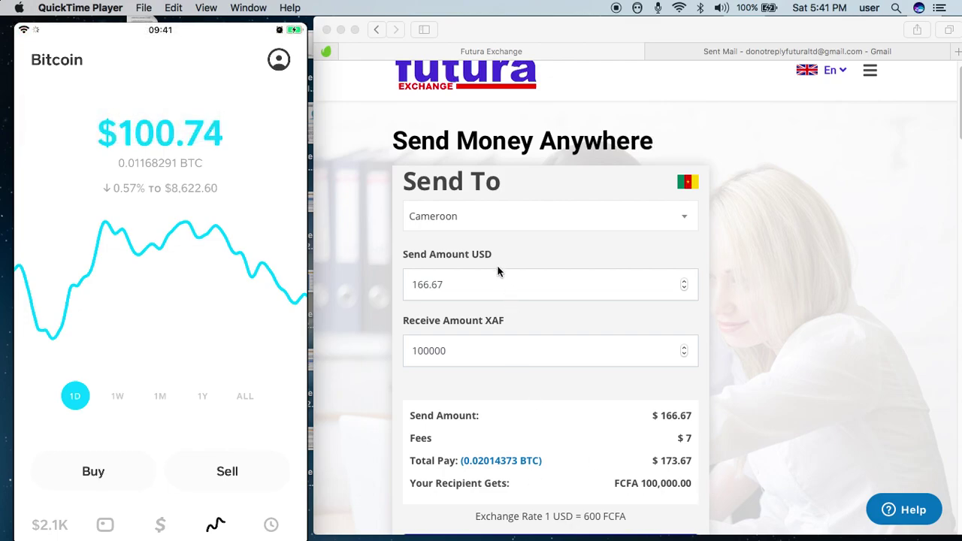
click(469, 285)
- Change the send amount to 100 USD, giving a $105 total and FCFA 60,000 received
double_click(476, 284)
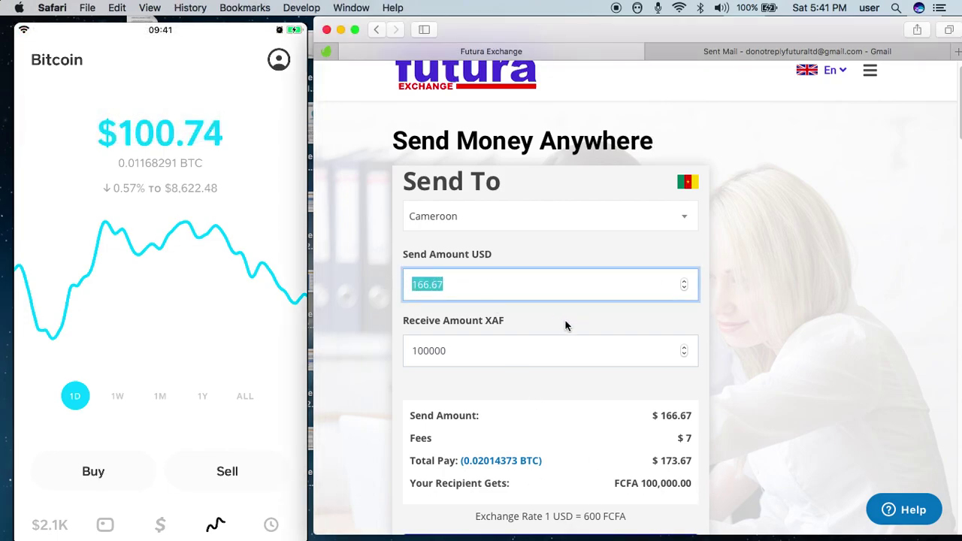
text(100)
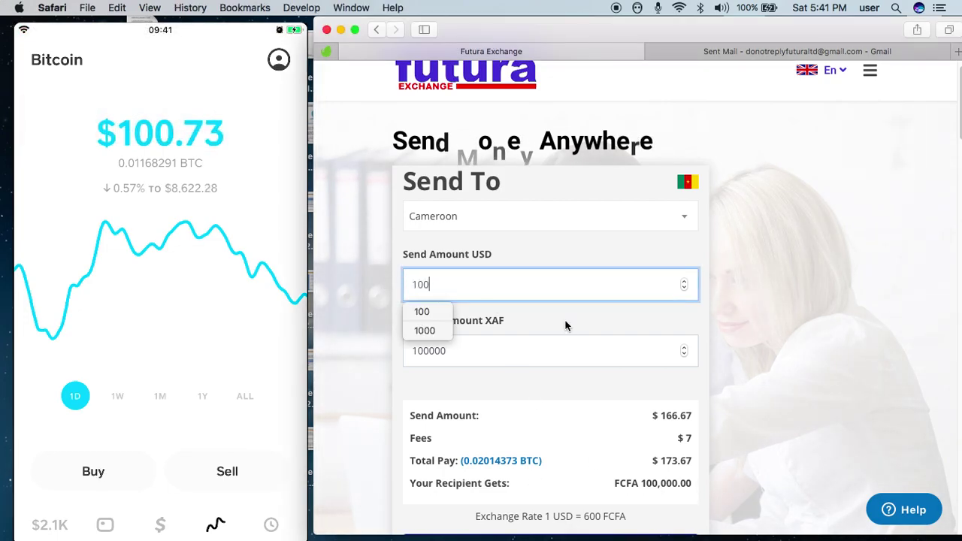
click(565, 325)
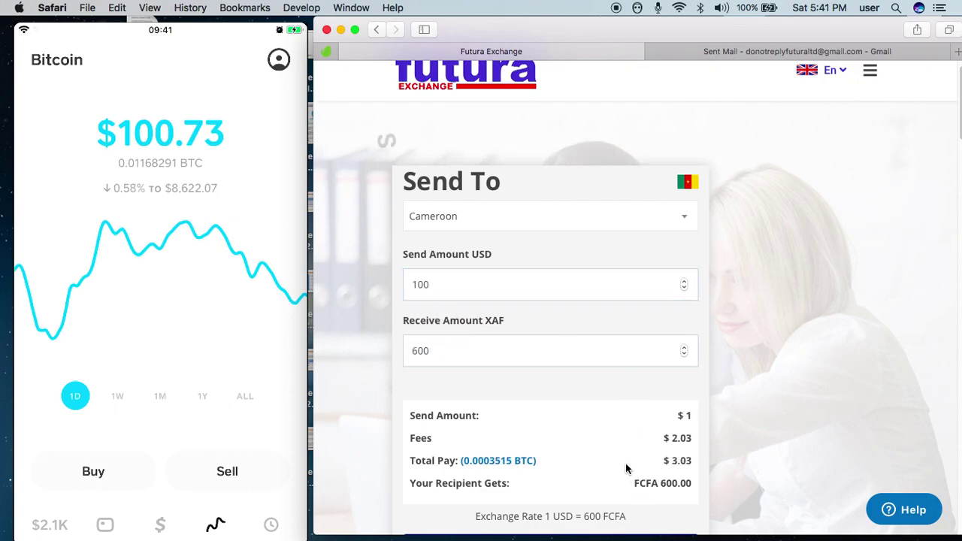
click(457, 281)
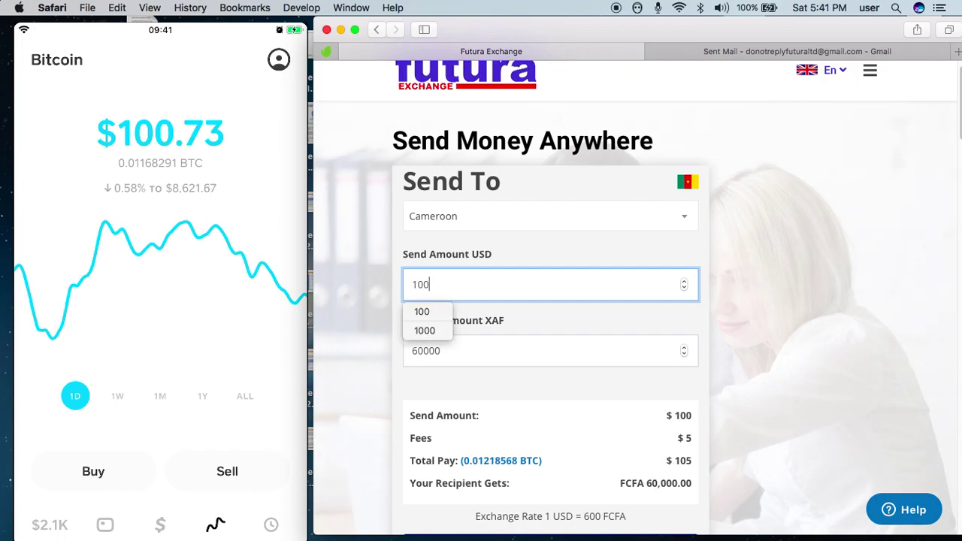
text(1000)
key(BackSpace)
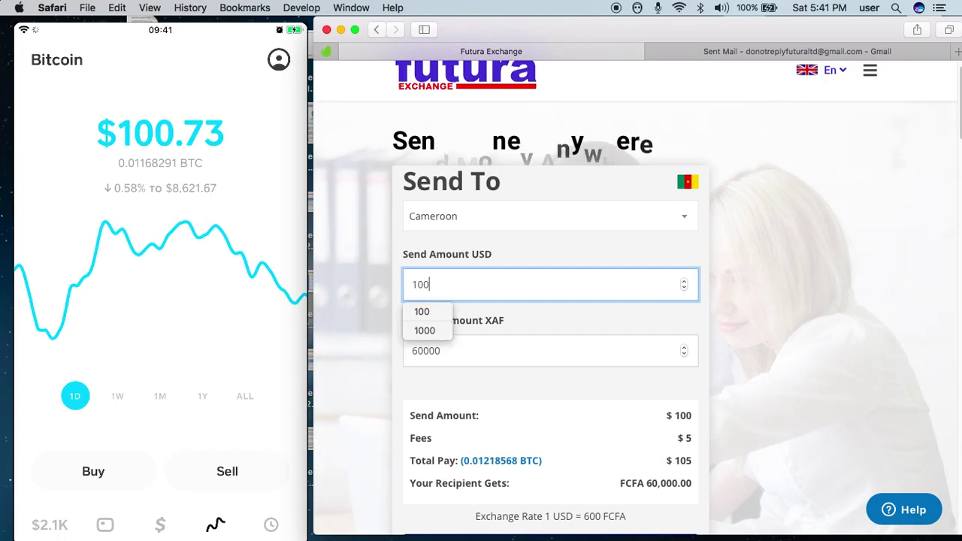
click(637, 447)
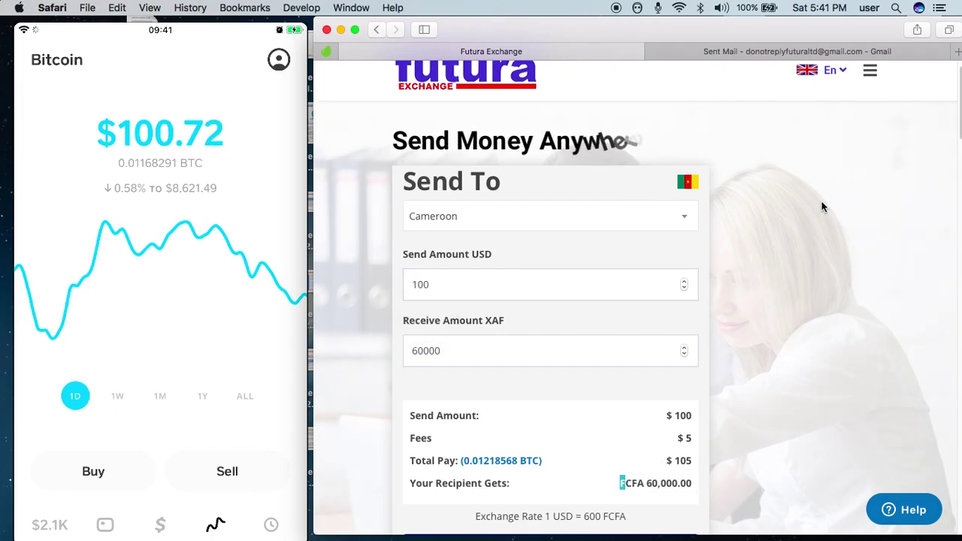
- Open the site menu, expand My Account, then close the menu again
click(870, 75)
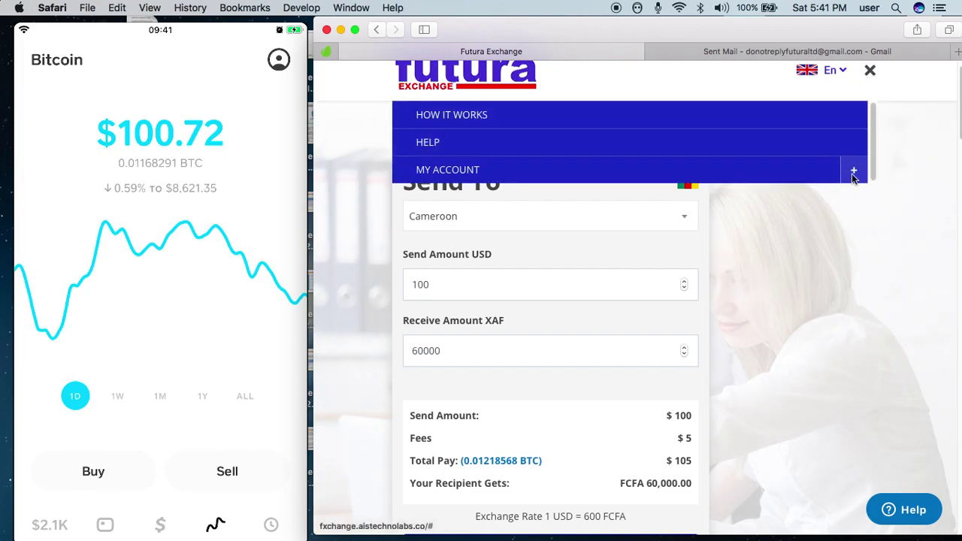
click(853, 172)
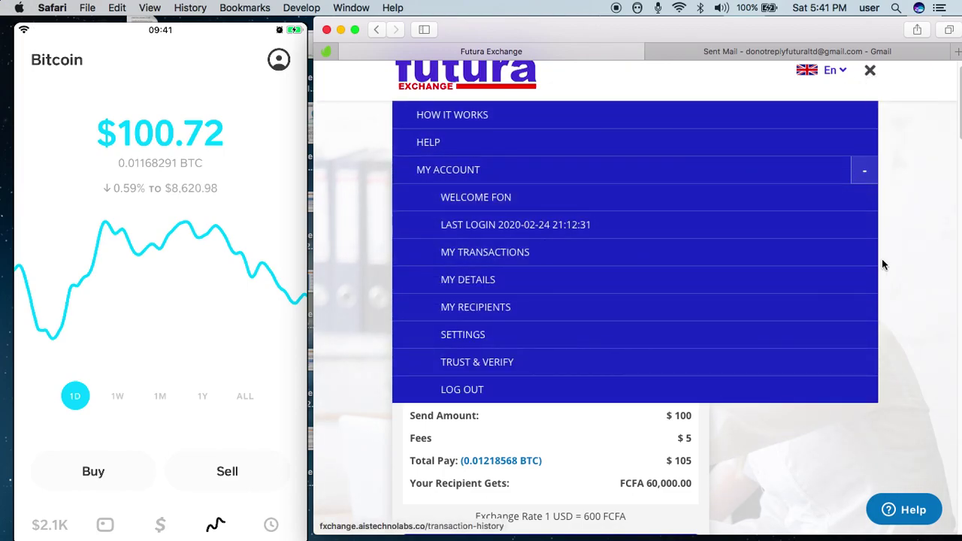
click(869, 70)
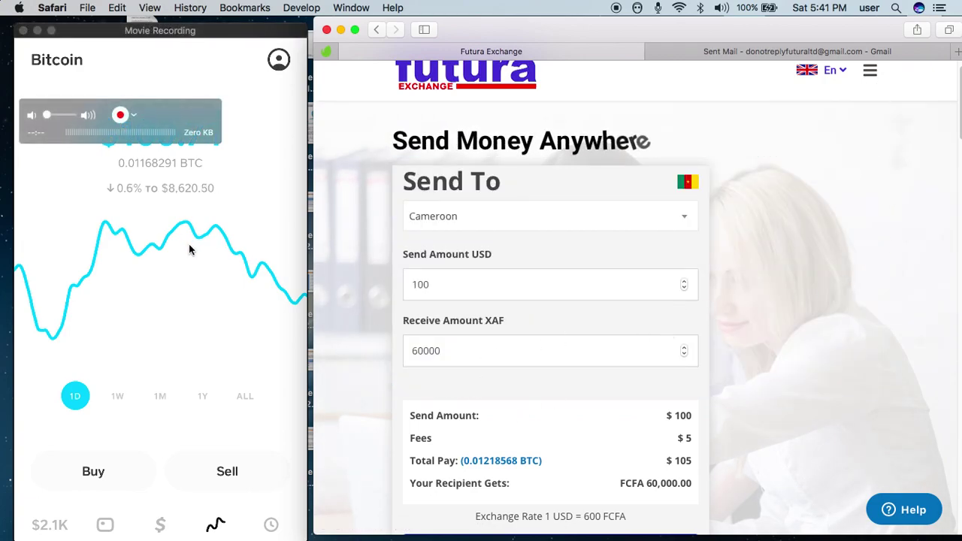
- Buy $100 of Bitcoin in Cash App, raising the Bitcoin balance to $200.70
click(164, 59)
drag(165, 114, 226, 56)
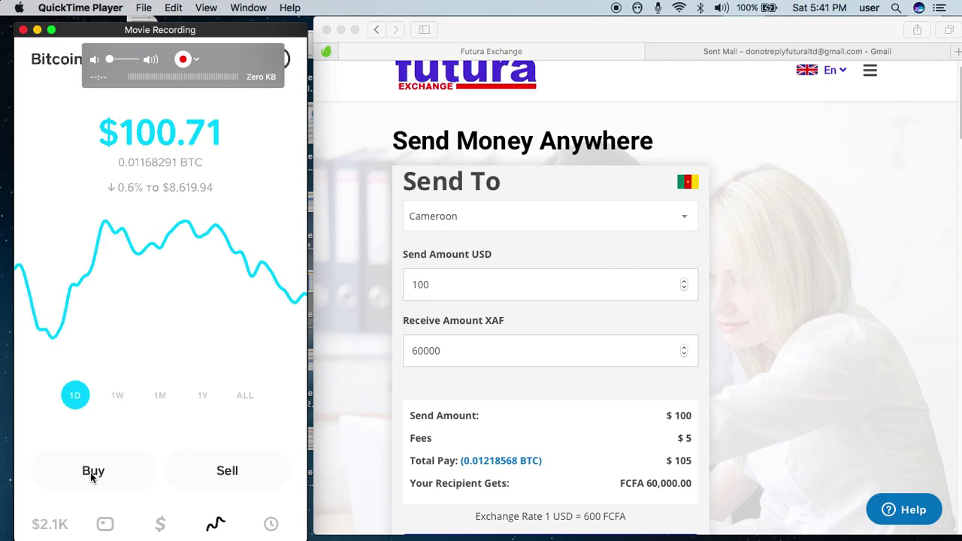
click(91, 471)
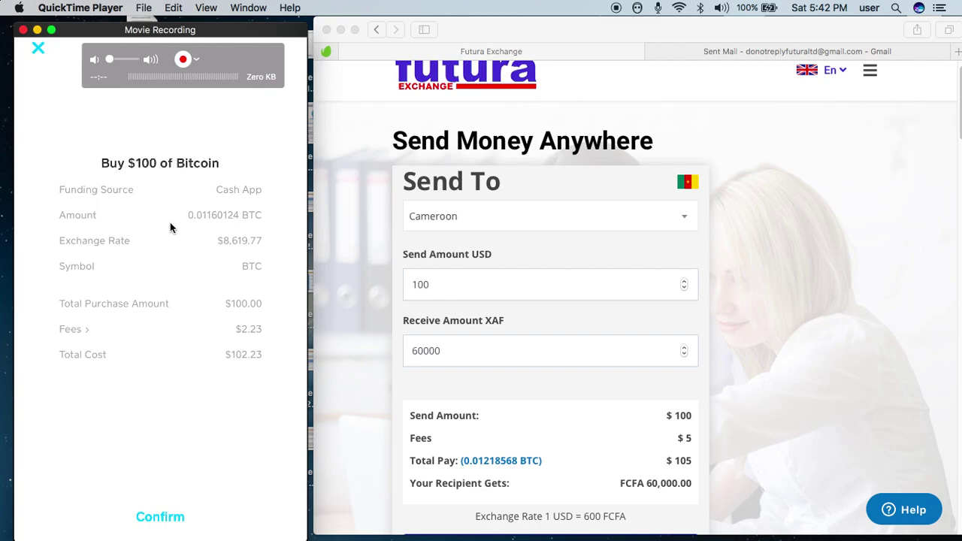
drag(187, 213, 193, 210)
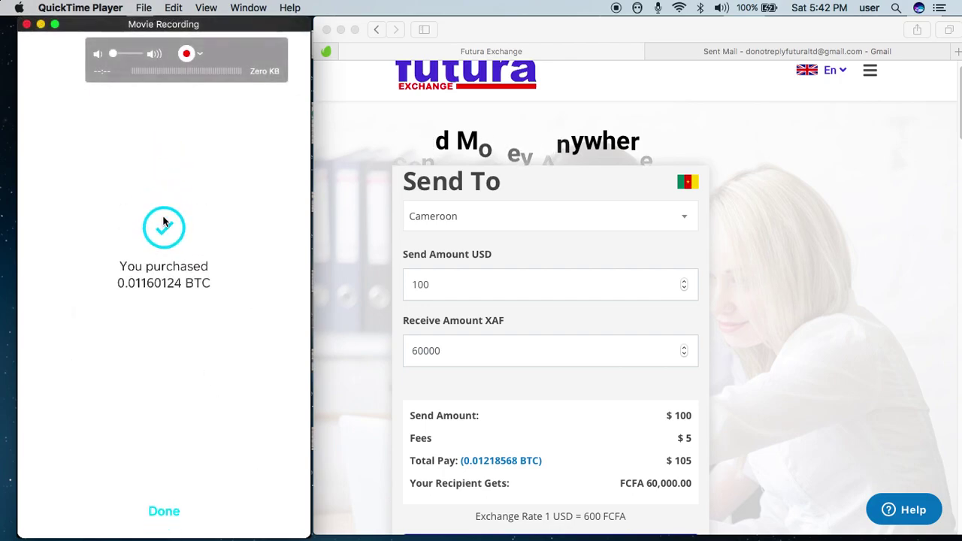
drag(254, 25, 247, 25)
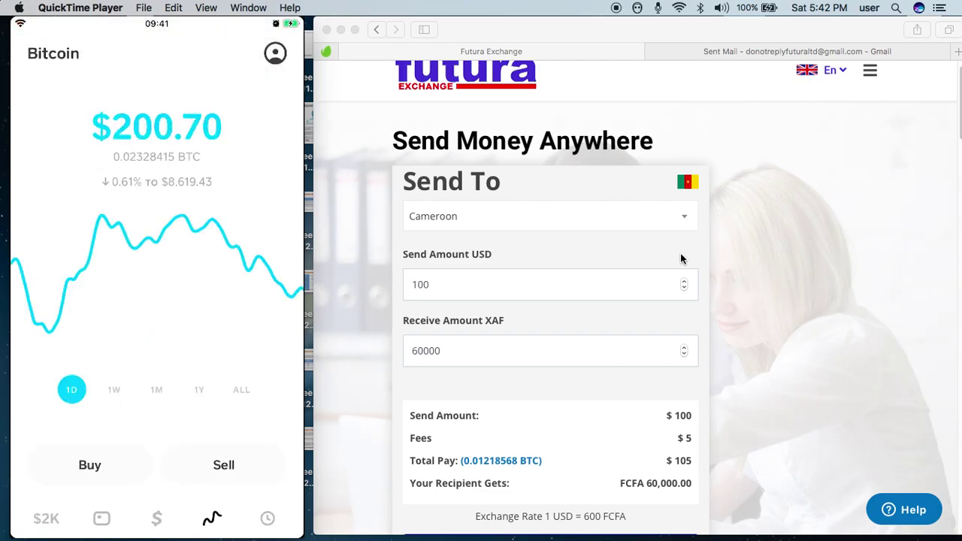
- Add a new recipient with Mobile Money as the account type, leaving the details form blank
click(492, 289)
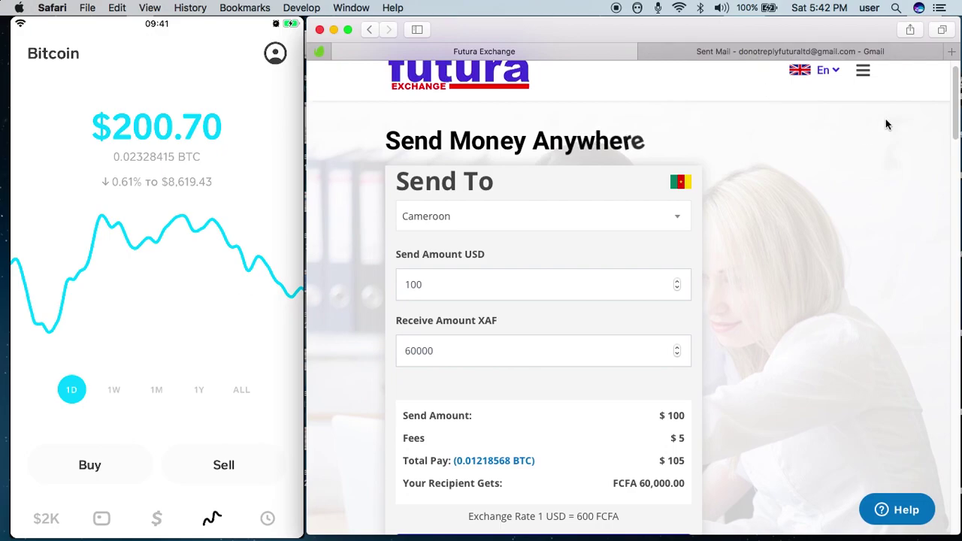
scroll(955, 107, down, 2)
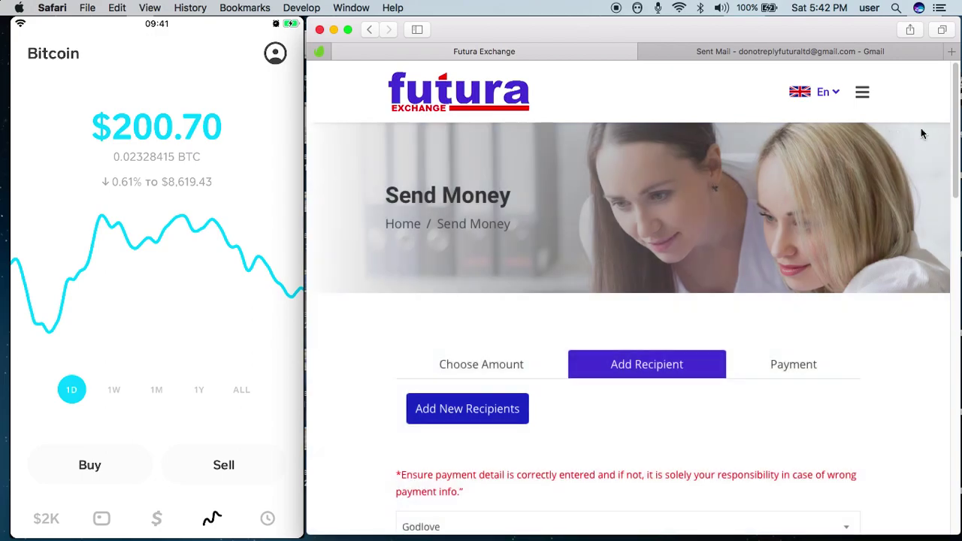
scroll(957, 106, down, 3)
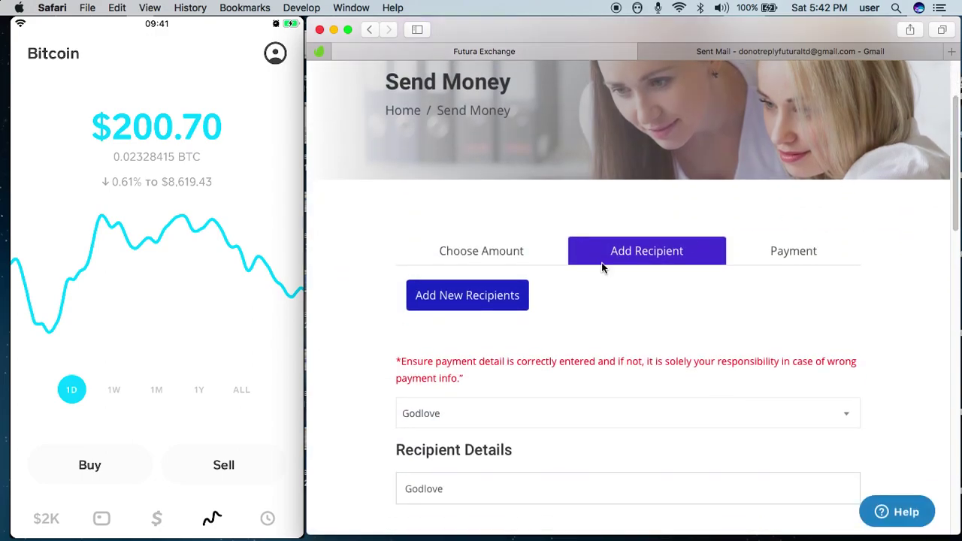
click(472, 304)
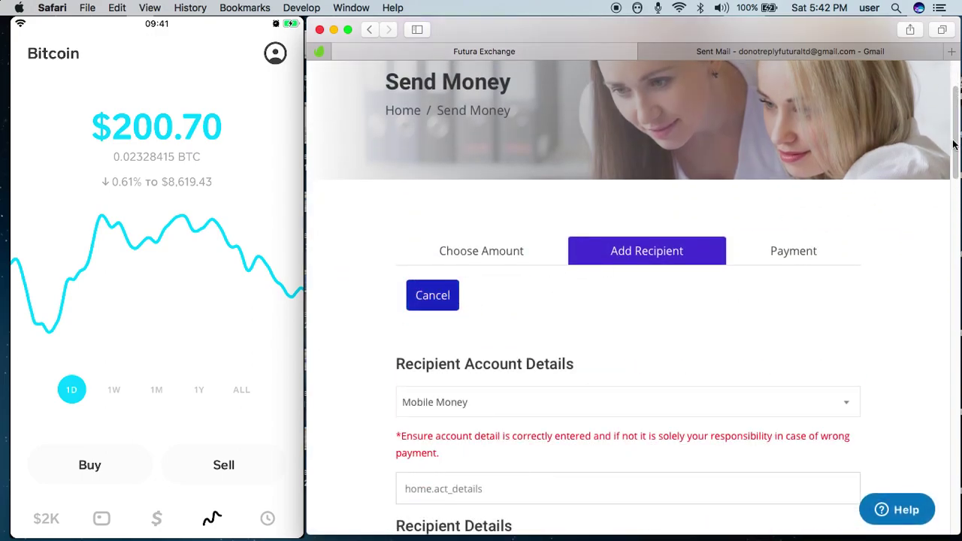
scroll(956, 147, down, 4)
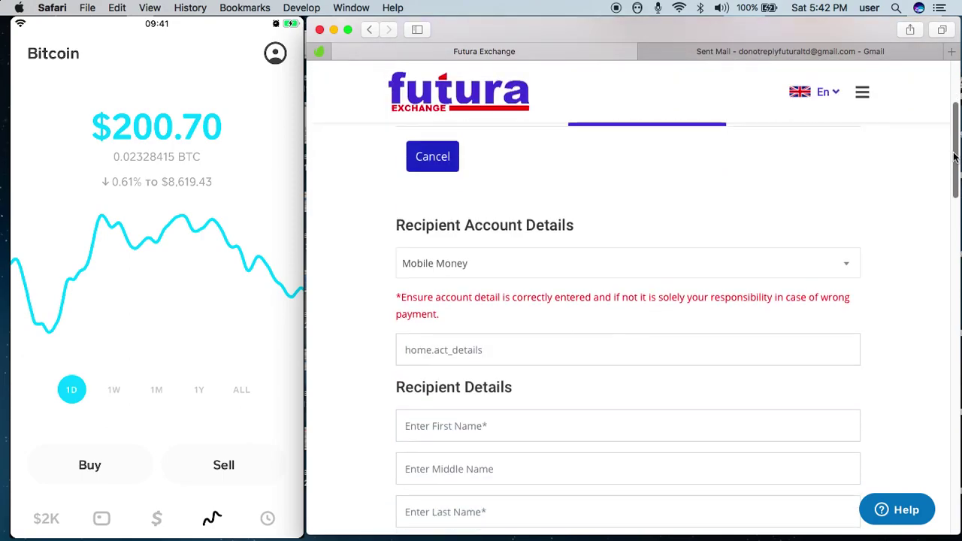
click(848, 270)
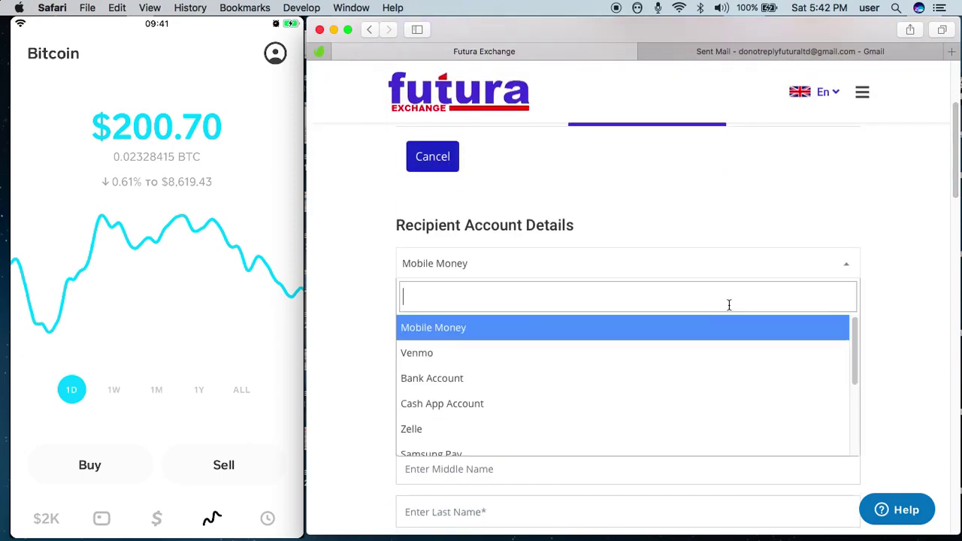
click(685, 340)
scroll(936, 180, down, 3)
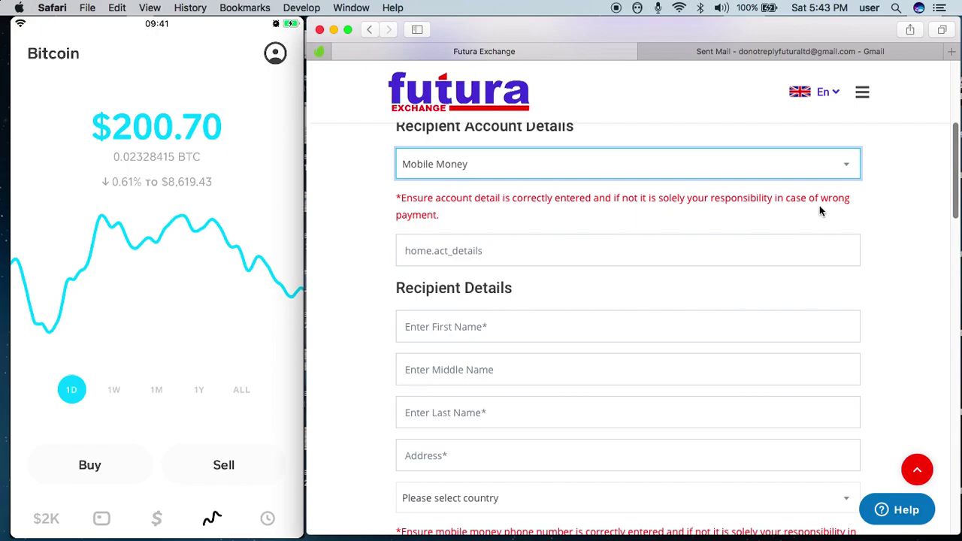
drag(952, 170, 950, 194)
scroll(951, 188, up, 2)
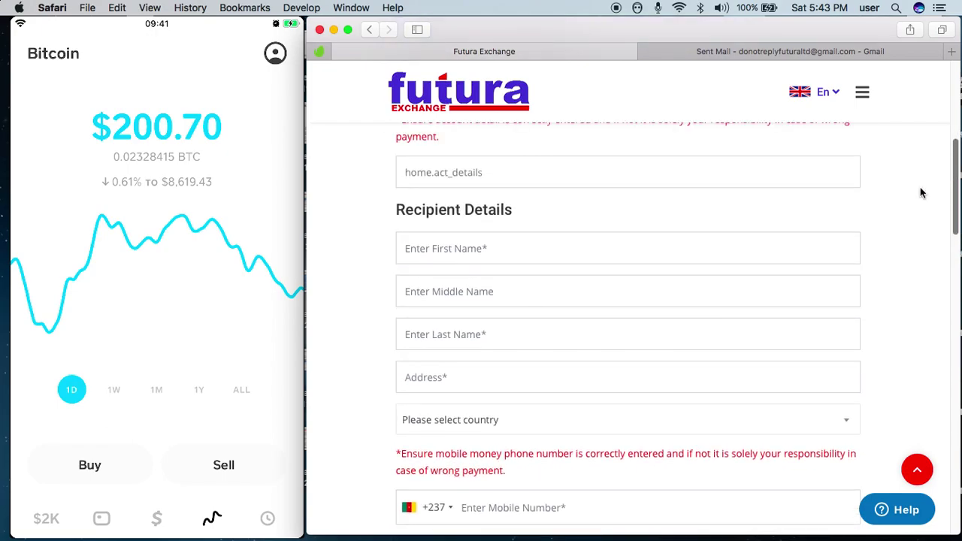
- Enter the recipient's first and last names
click(469, 250)
text(Hello)
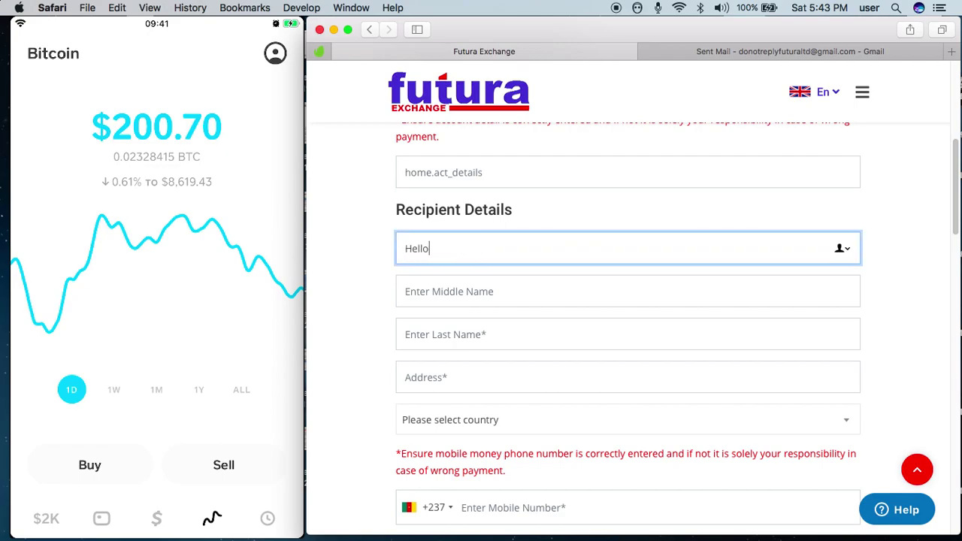
click(446, 343)
text(Hi)
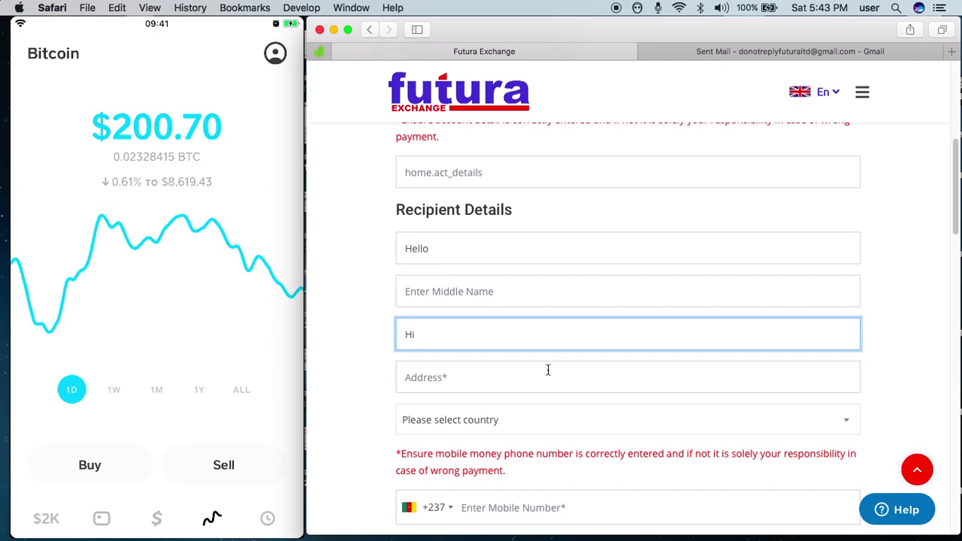
click(534, 376)
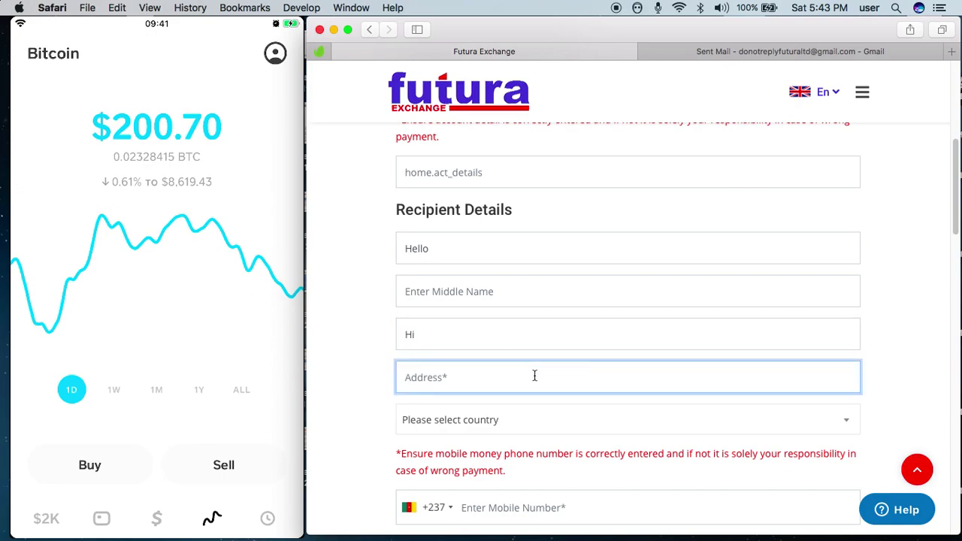
- Set the recipient's country to Cameroon and enter and confirm their mobile number
scroll(956, 161, down, 4)
click(843, 278)
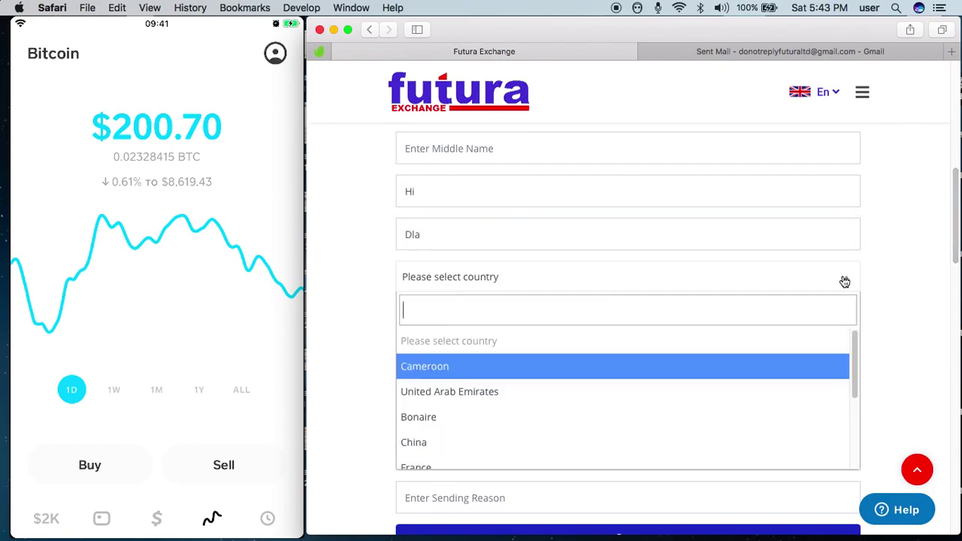
click(634, 366)
click(567, 368)
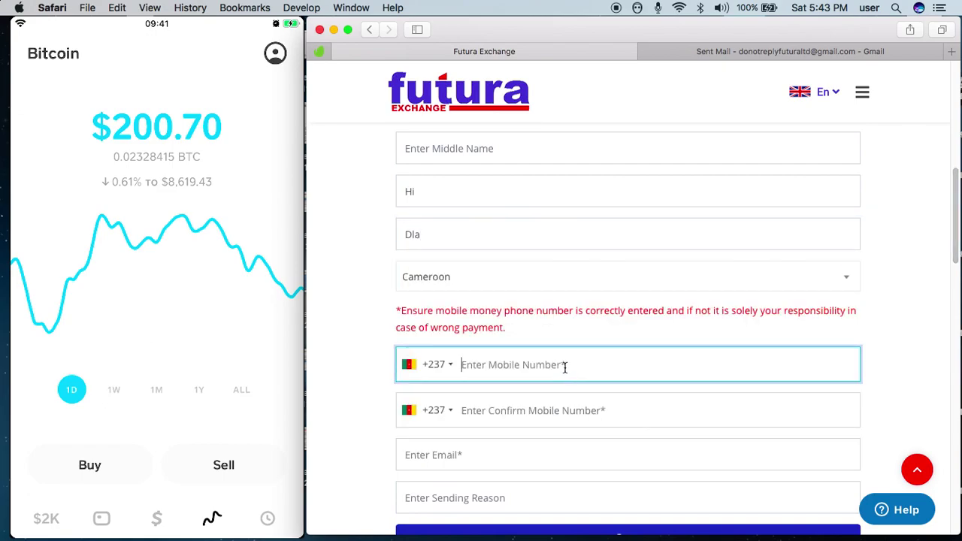
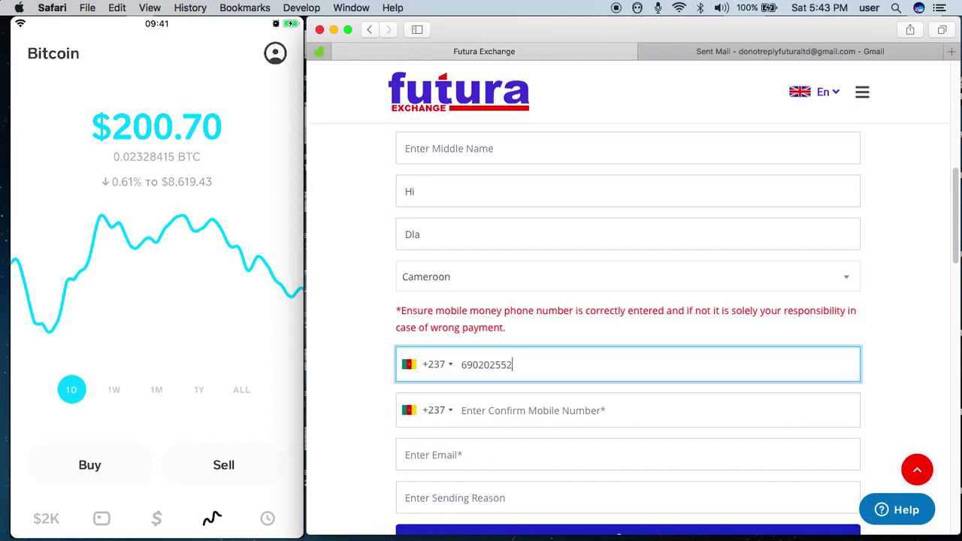
click(489, 405)
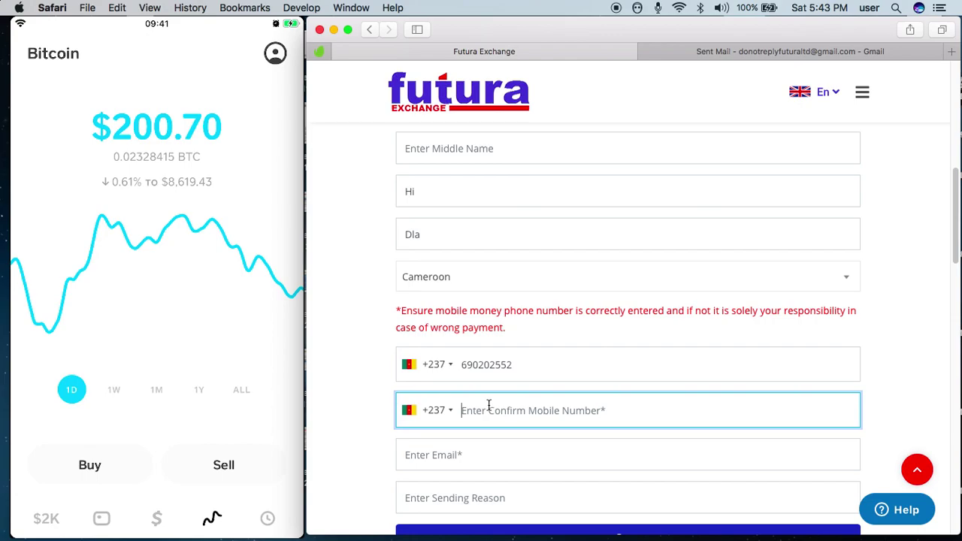
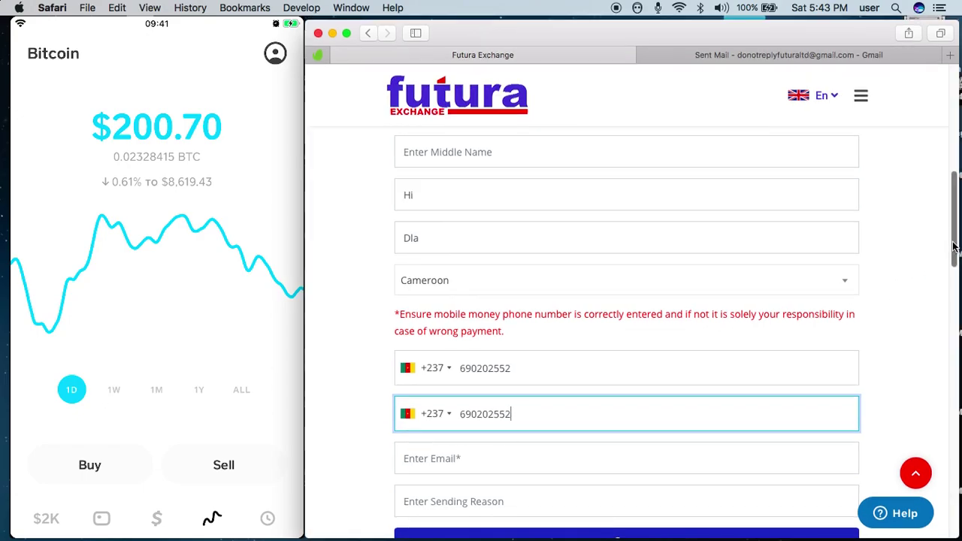
- Add the recipient's email address and the sending reason 'School fee', then save
scroll(953, 247, down, 2)
click(488, 393)
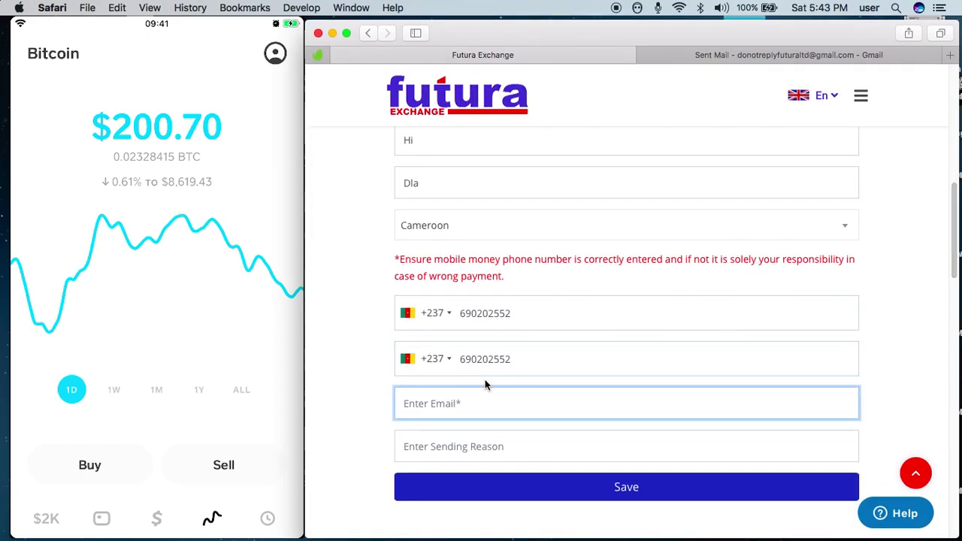
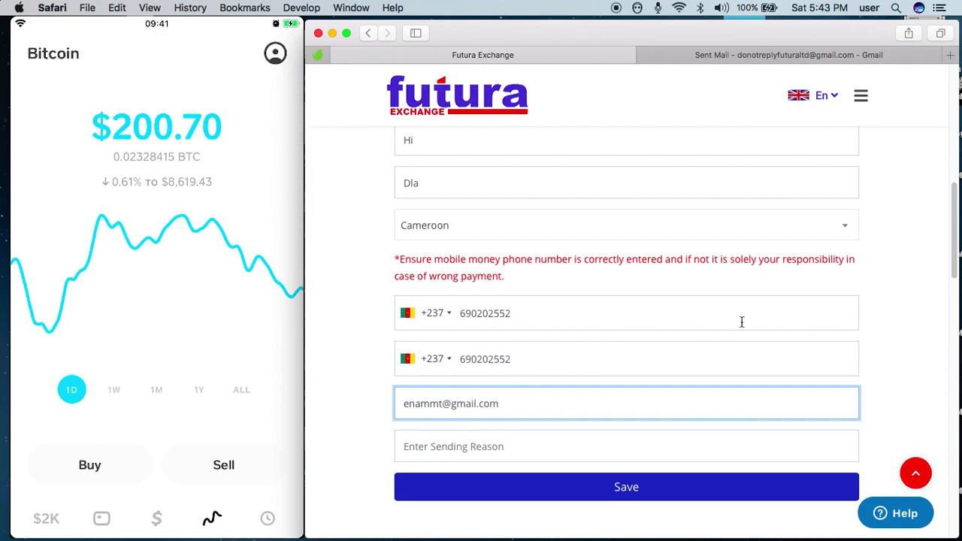
click(923, 262)
drag(954, 218, 952, 236)
click(469, 402)
text(School fee)
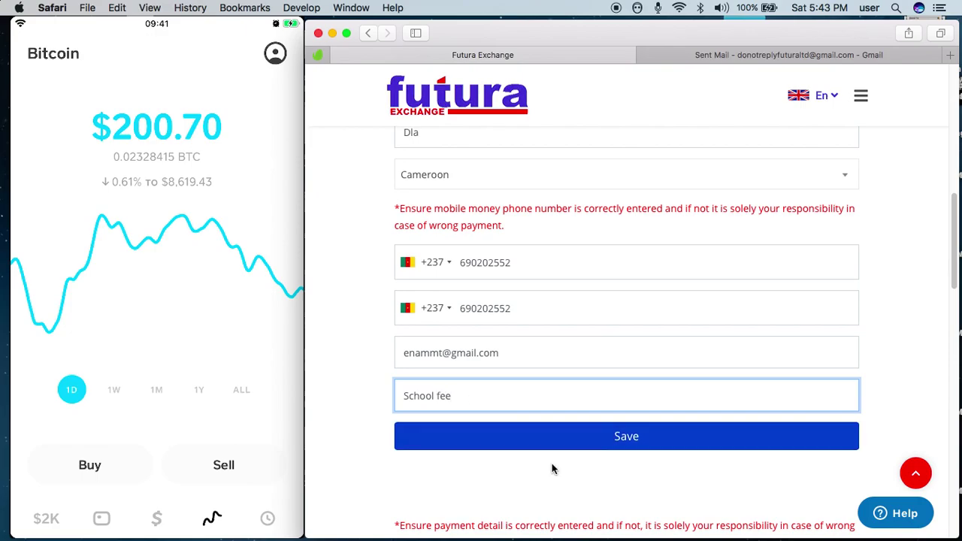
click(624, 435)
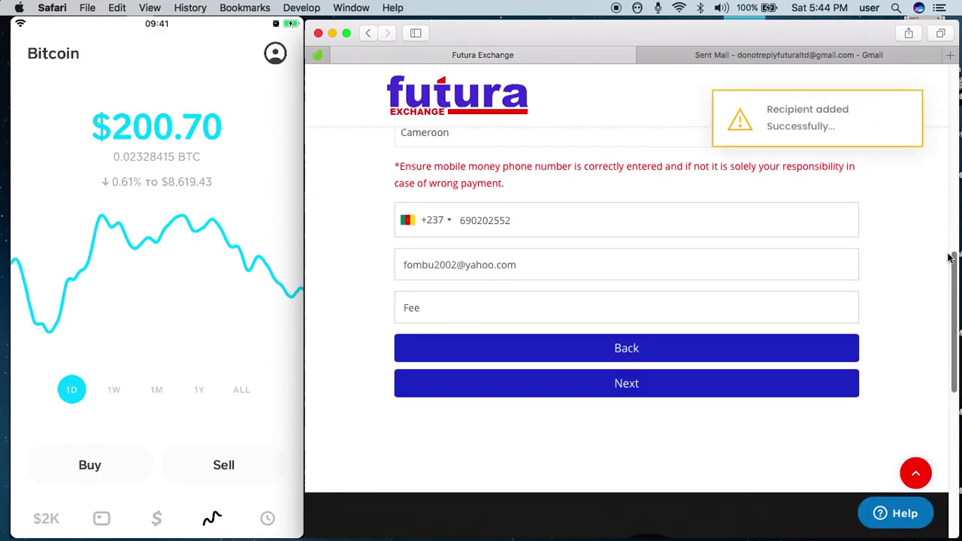
- Continue from the recipient step to the Payment Details
scroll(928, 265, up, 5)
scroll(922, 178, down, 5)
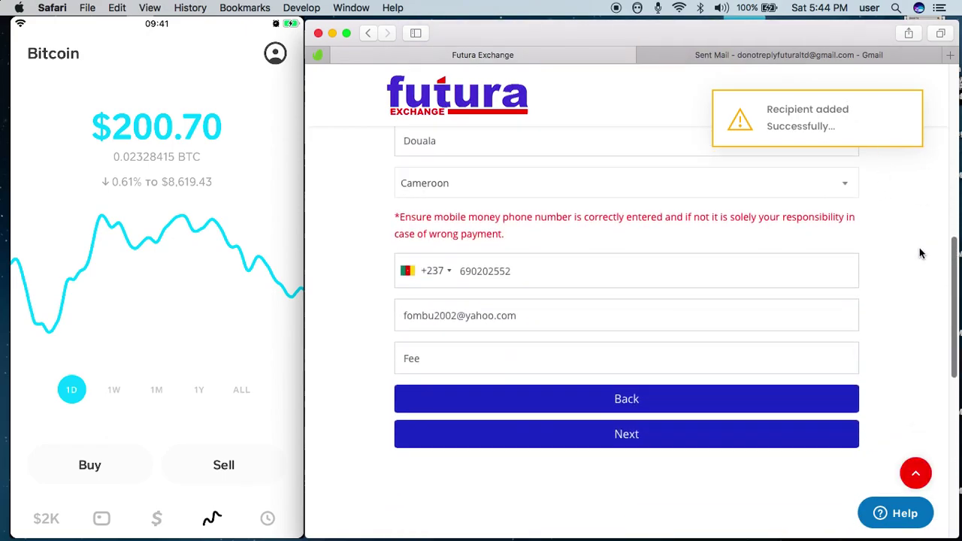
click(616, 434)
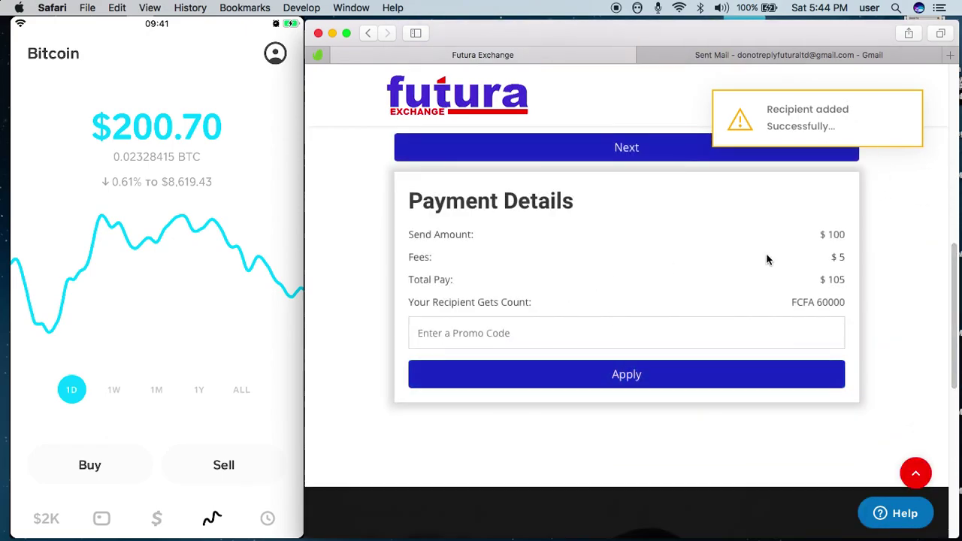
- Select Pay With Bitcoin and read its instructions and processing time
scroll(939, 168, up, 5)
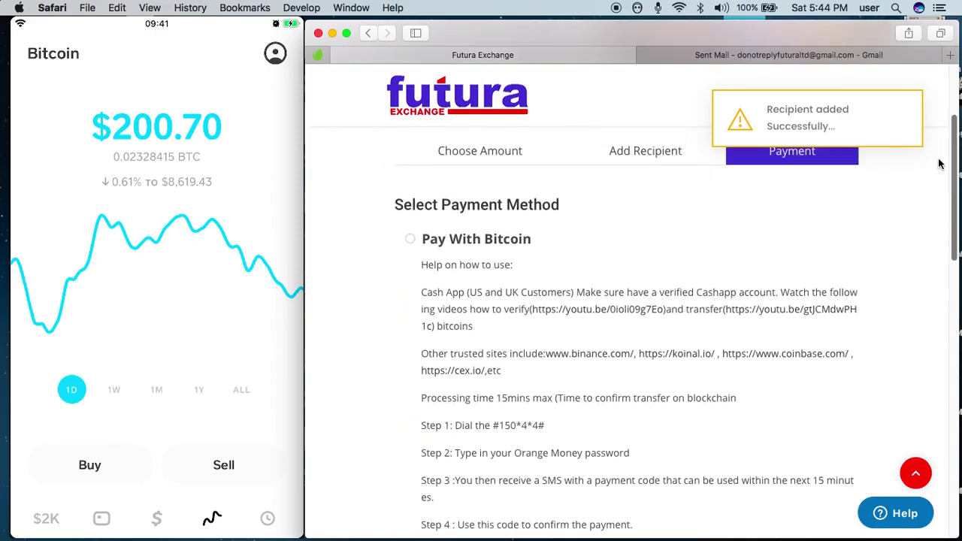
scroll(942, 165, up, 2)
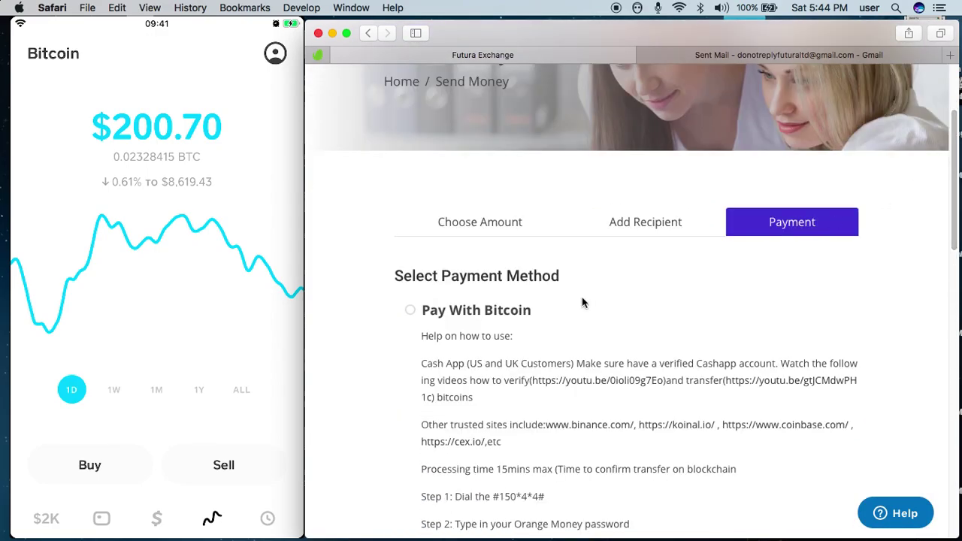
click(412, 310)
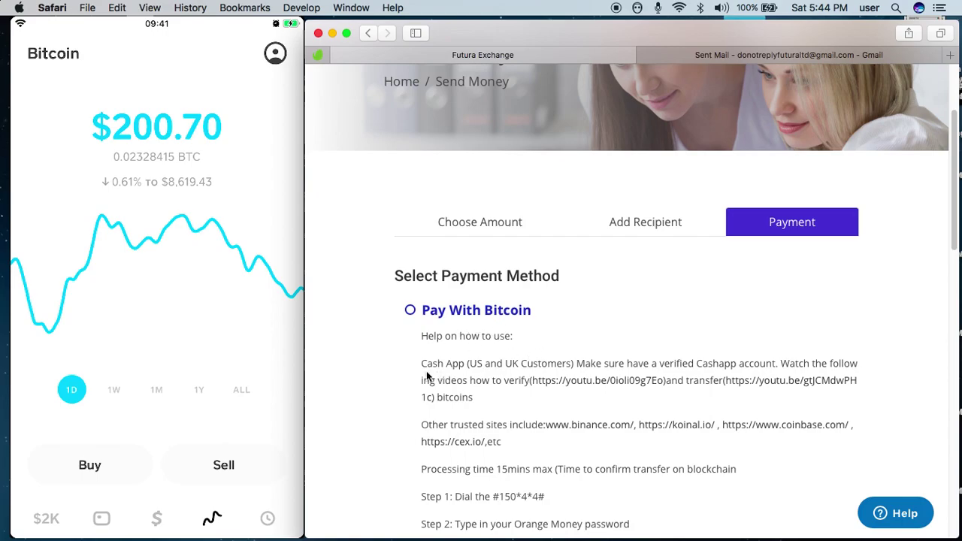
drag(423, 333, 747, 477)
scroll(946, 226, down, 3)
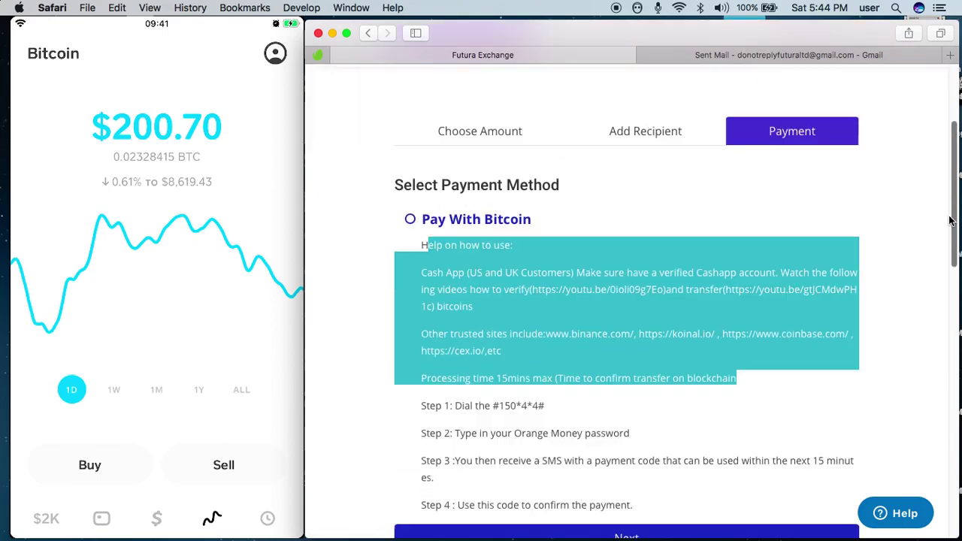
click(420, 231)
drag(421, 231, 738, 356)
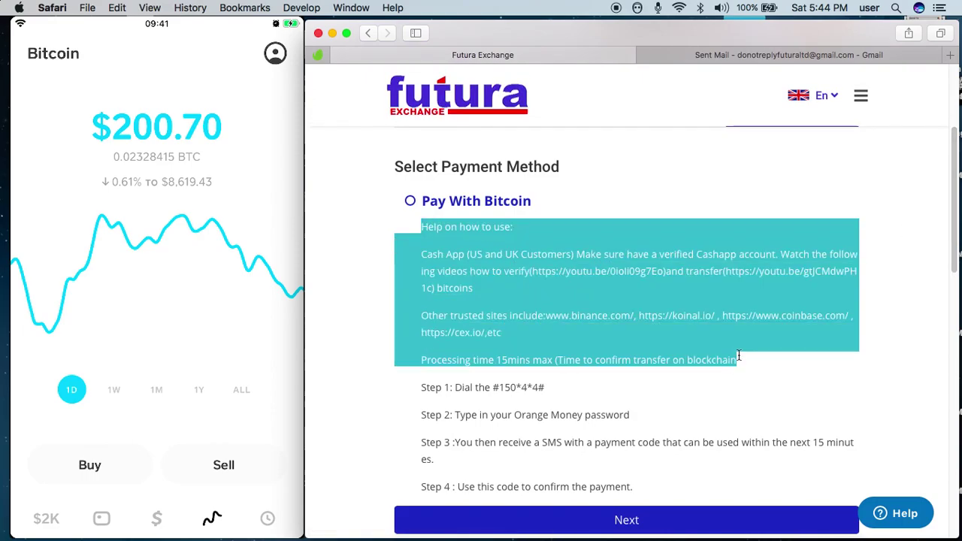
click(576, 358)
drag(421, 359, 753, 360)
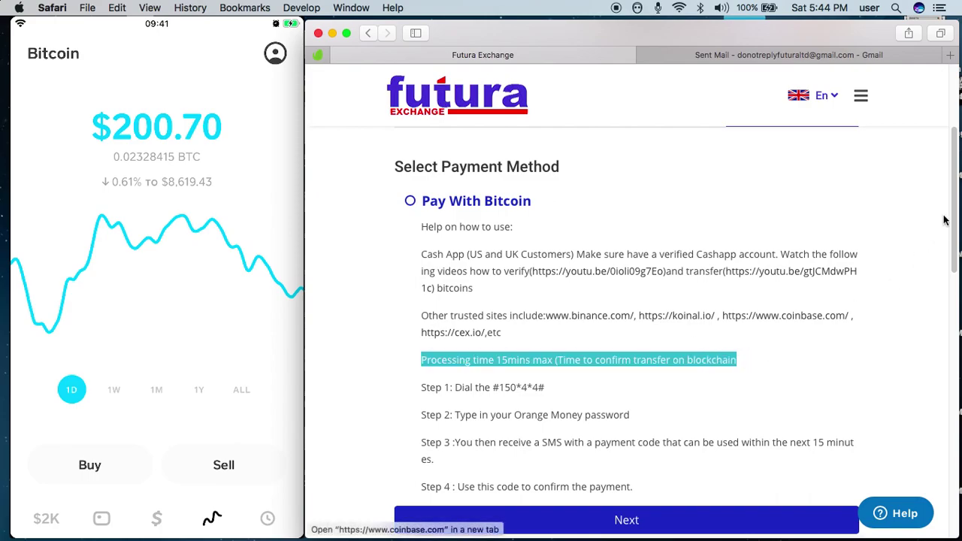
scroll(726, 368, down, 3)
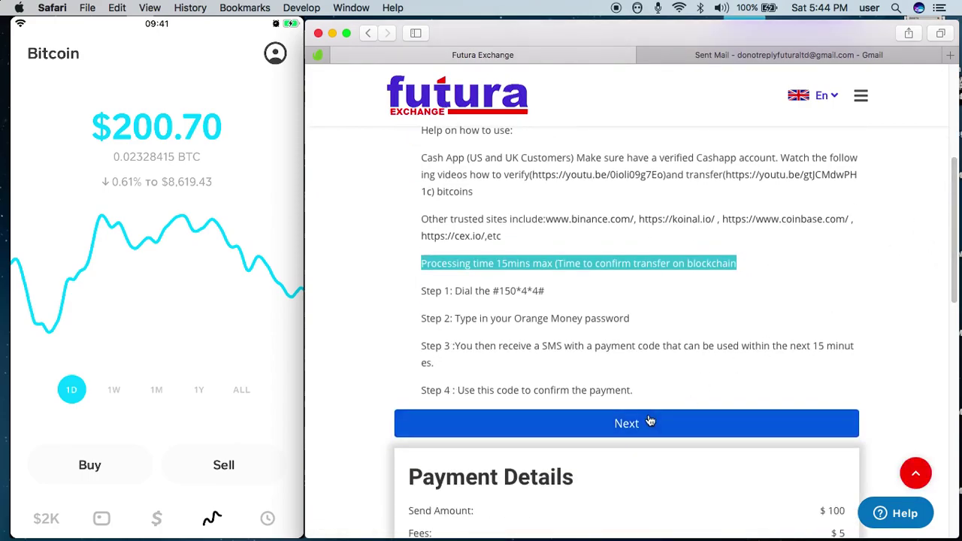
- Open the payment summary and review the receiver, sender and $105 Total Pay
click(688, 412)
drag(951, 216, 956, 175)
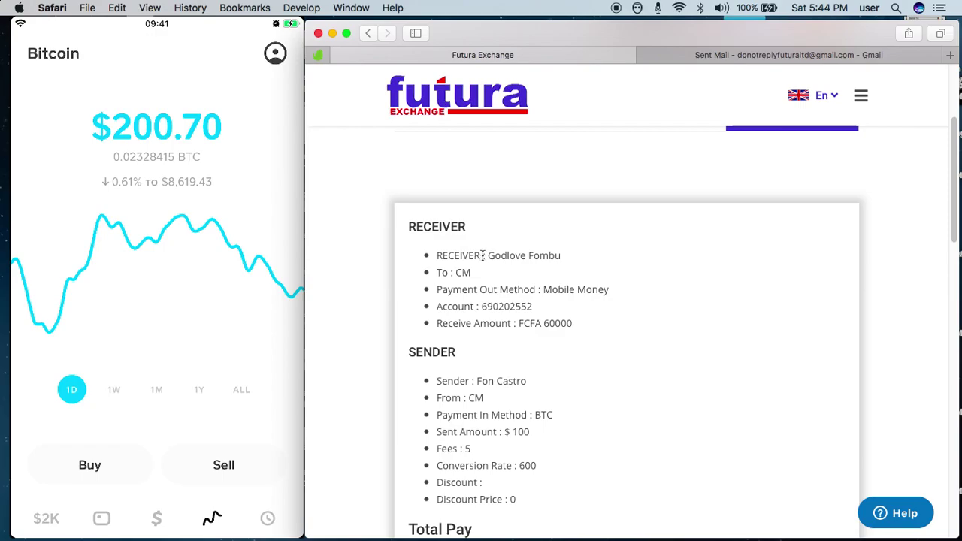
drag(486, 256, 560, 256)
scroll(952, 197, down, 1)
drag(953, 198, 945, 226)
drag(508, 181, 585, 185)
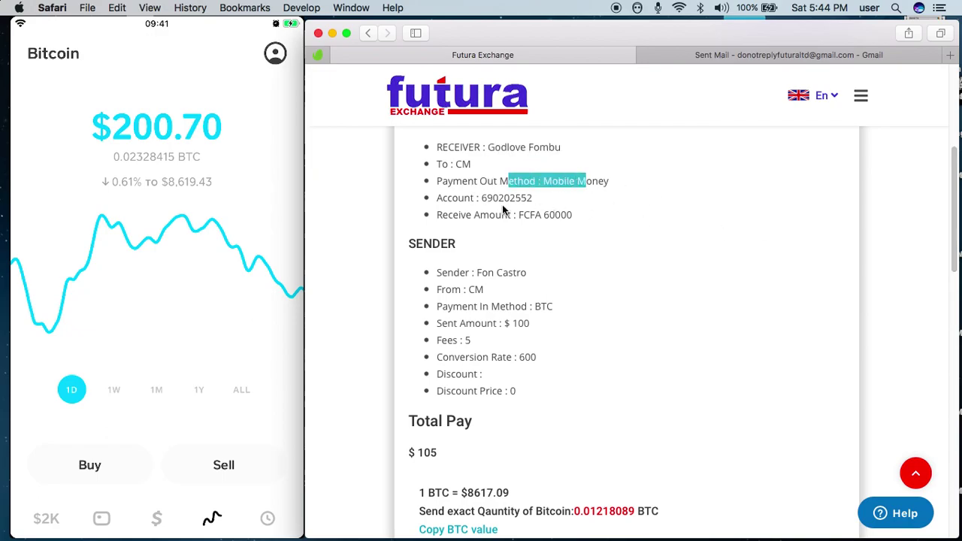
triple_click(504, 210)
- Note the required 0.01218089 BTC amount and select the Bitcoin wallet address
scroll(950, 220, down, 2)
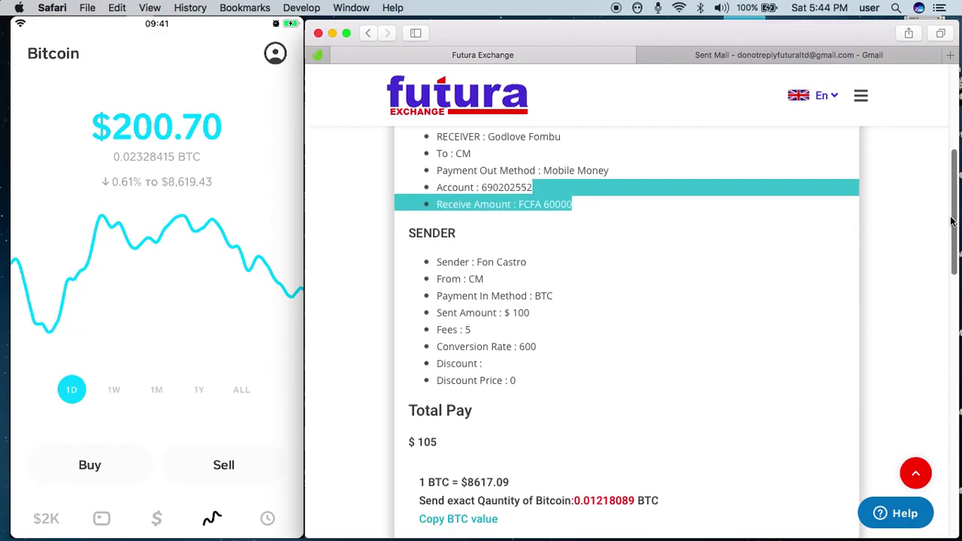
scroll(951, 222, down, 2)
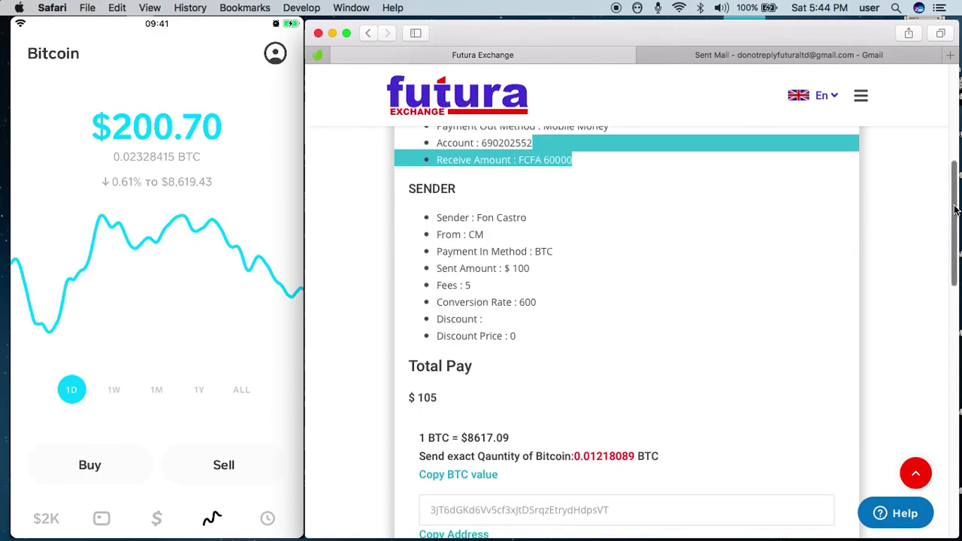
scroll(947, 229, down, 4)
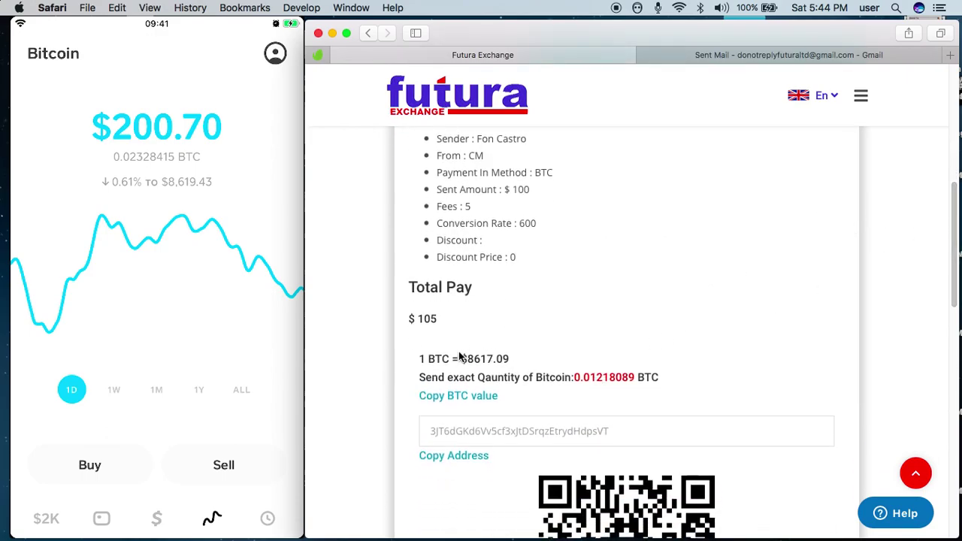
drag(573, 380, 637, 379)
click(607, 316)
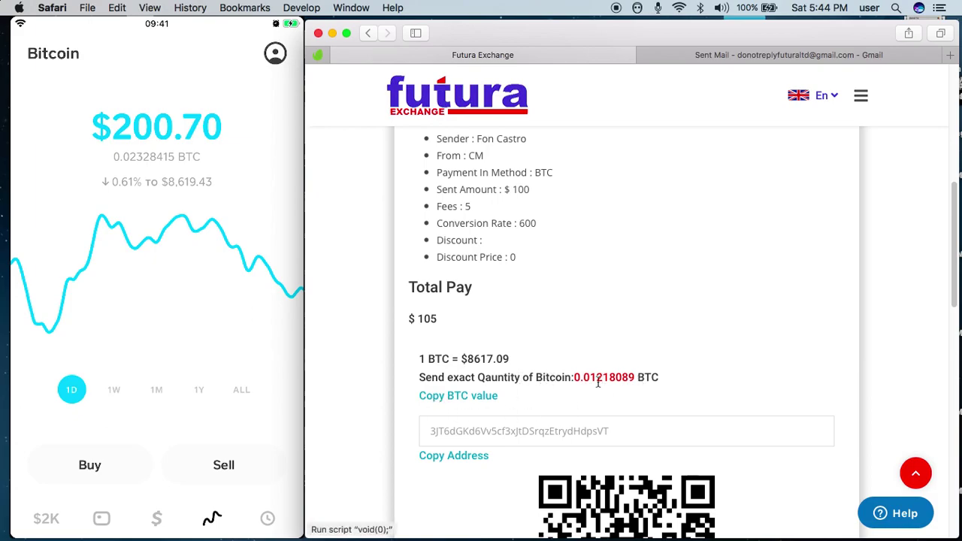
drag(638, 440, 425, 427)
click(893, 268)
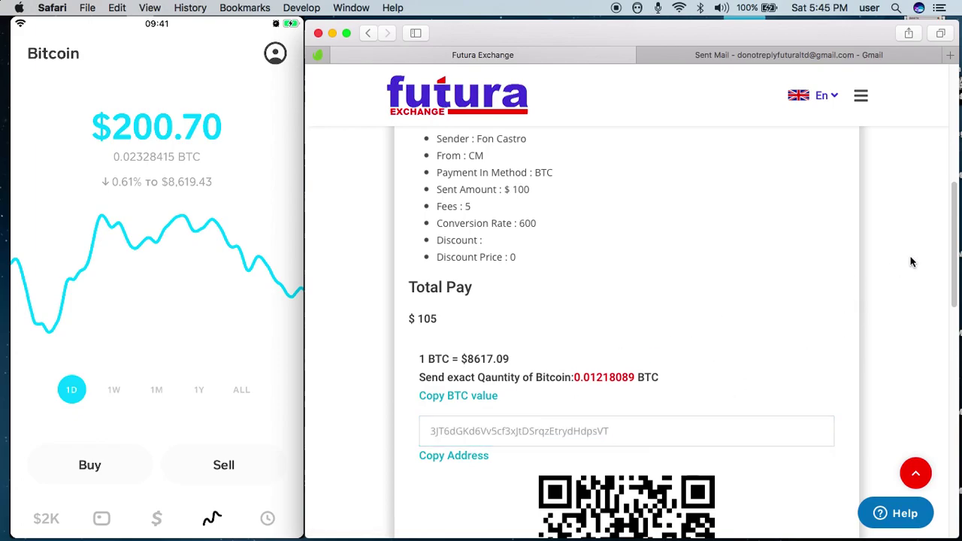
drag(951, 245, 949, 281)
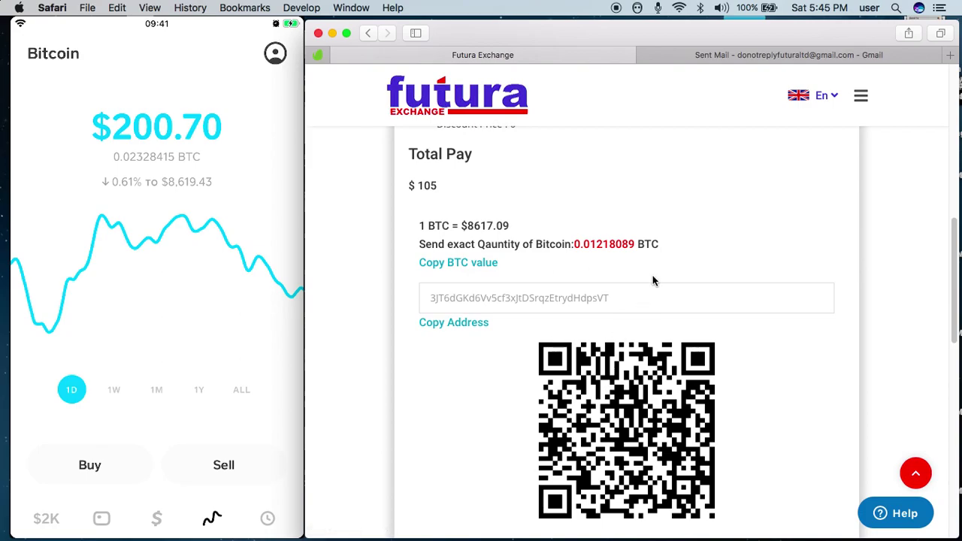
click(542, 298)
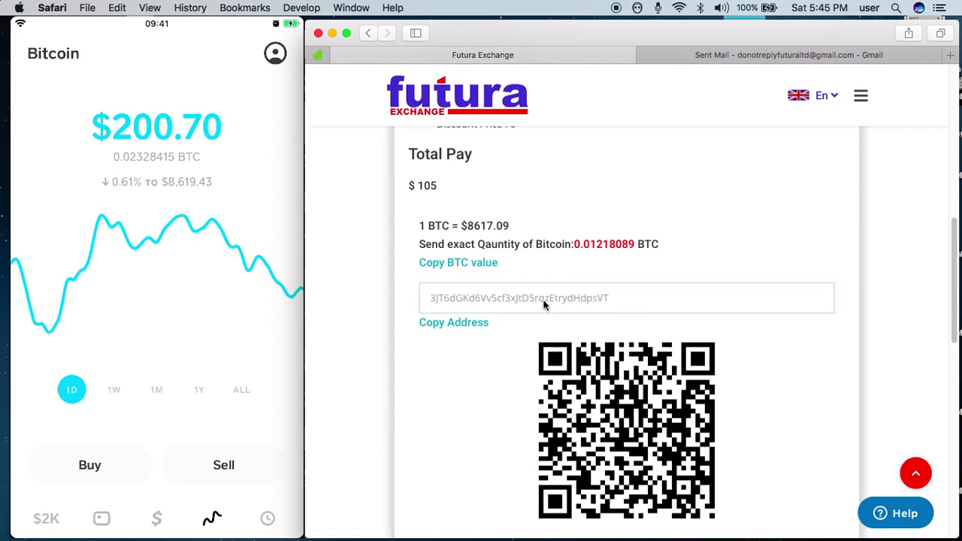
click(571, 295)
click(568, 300)
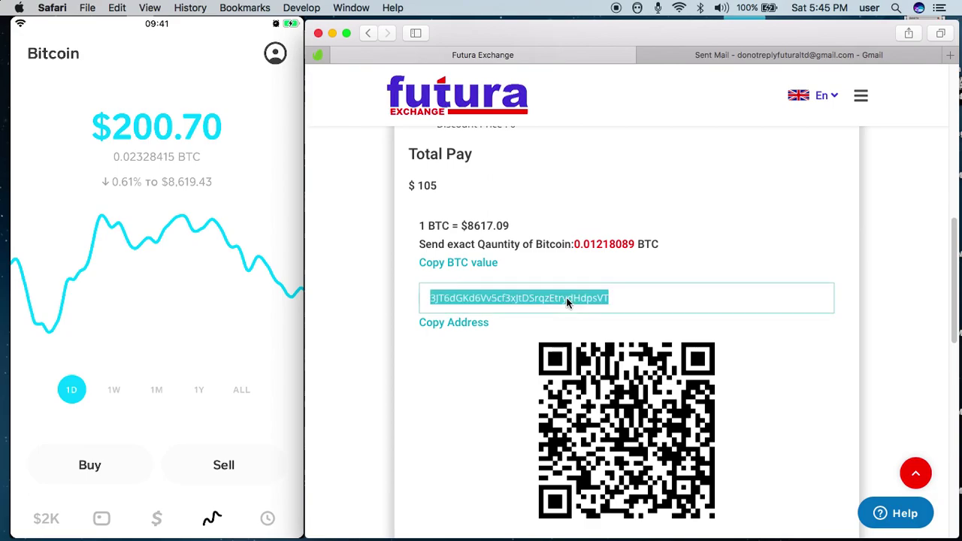
click(245, 189)
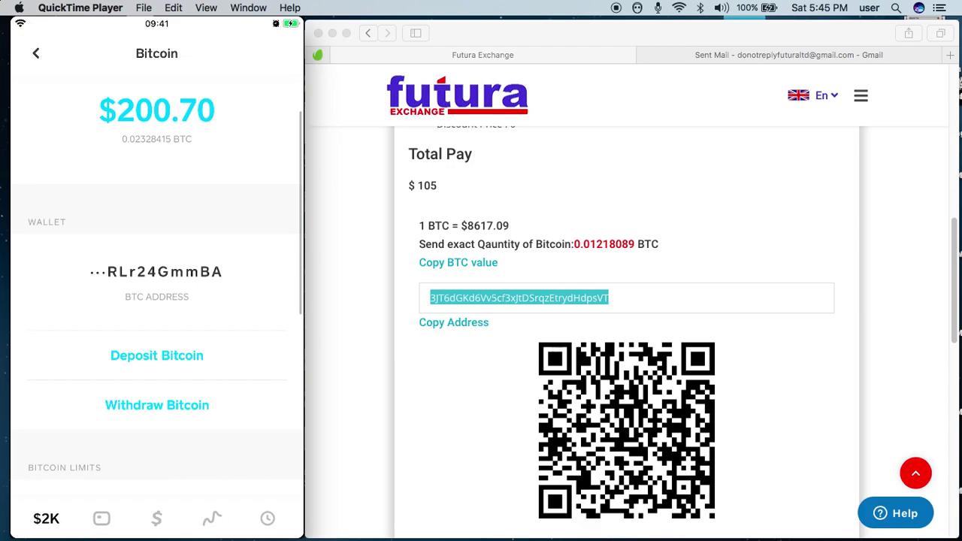
- Enter a ₿0.01218098 Bitcoin withdrawal in Cash App, checking the amount on the payment page
mouse_move(175, 410)
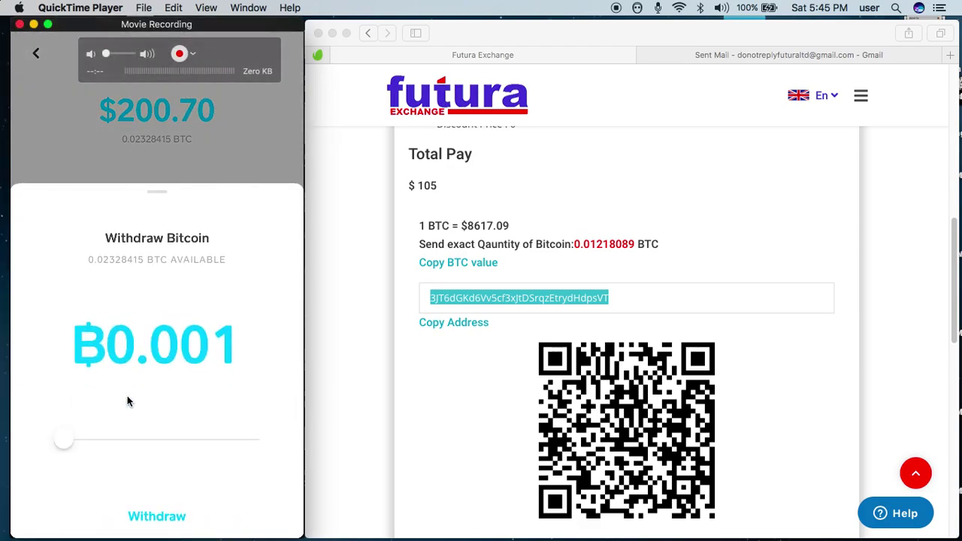
click(596, 244)
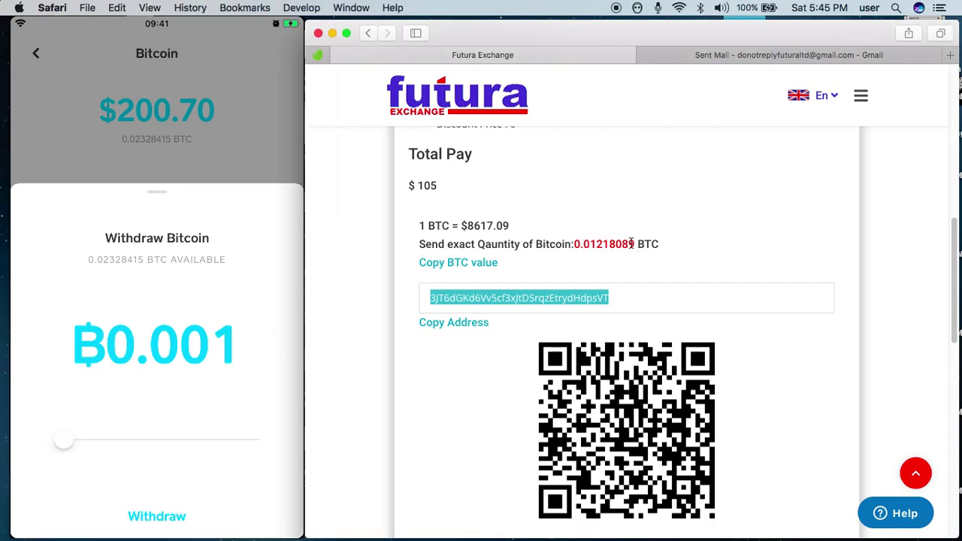
drag(633, 241, 577, 243)
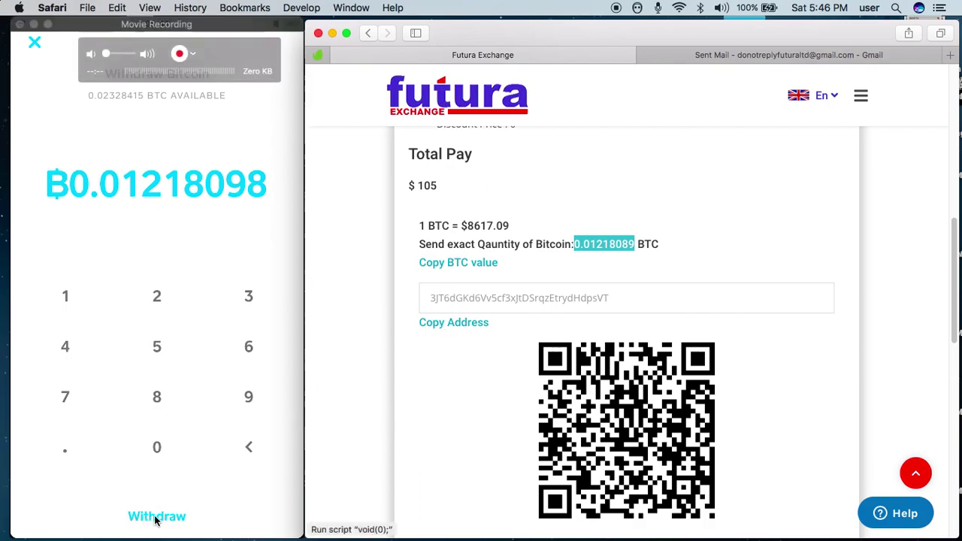
click(562, 298)
key(ctrl+c)
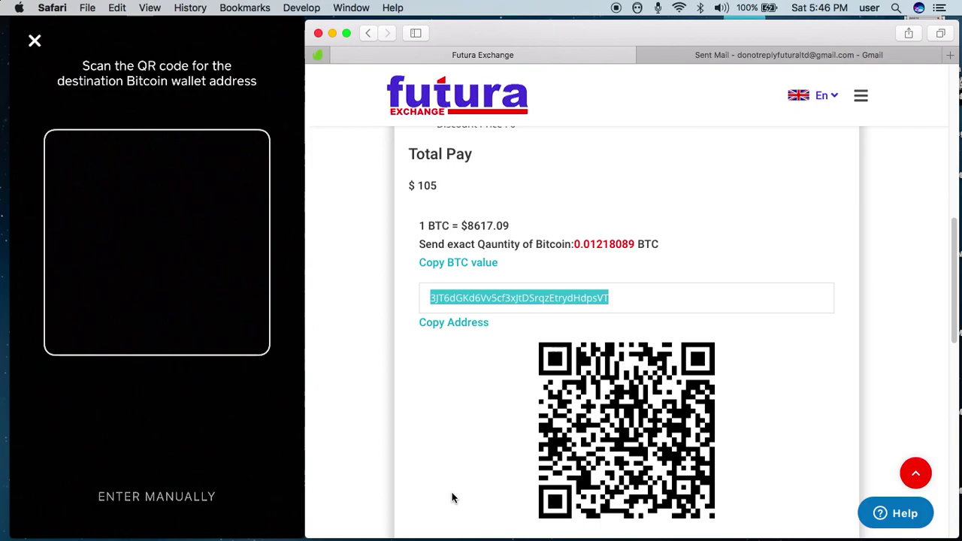
- Paste the Futura Exchange Bitcoin address as Cash App's withdrawal destination and proceed to confirmation
click(606, 300)
drag(566, 298, 454, 295)
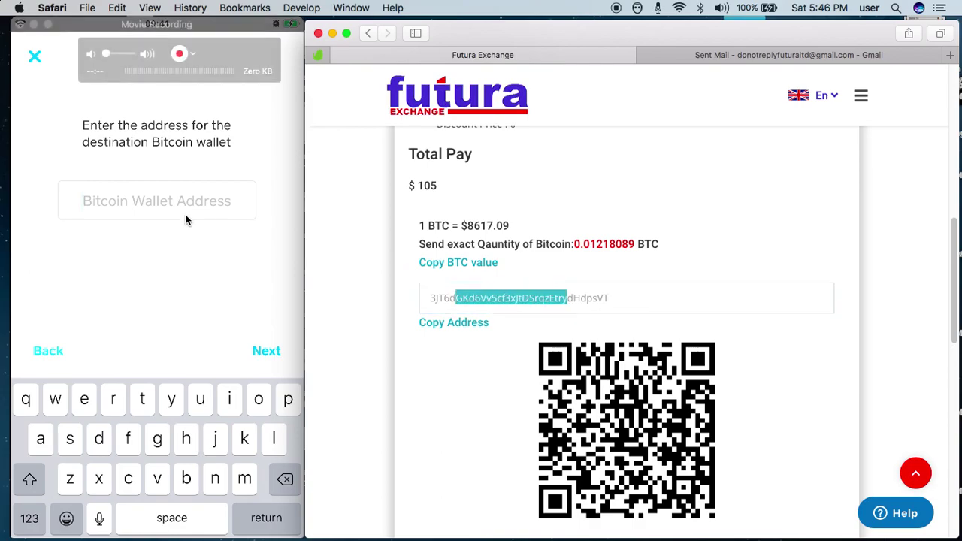
click(272, 206)
mouse_move(153, 215)
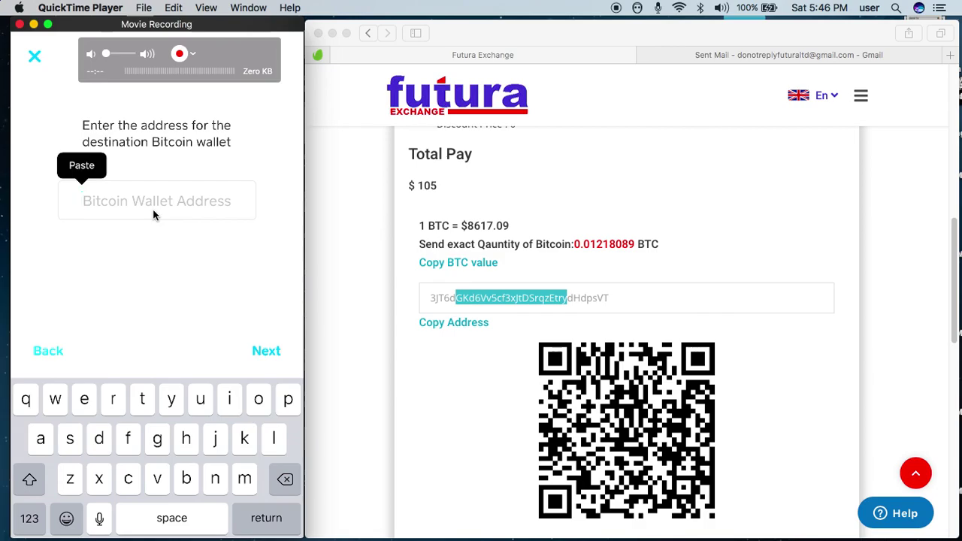
click(81, 164)
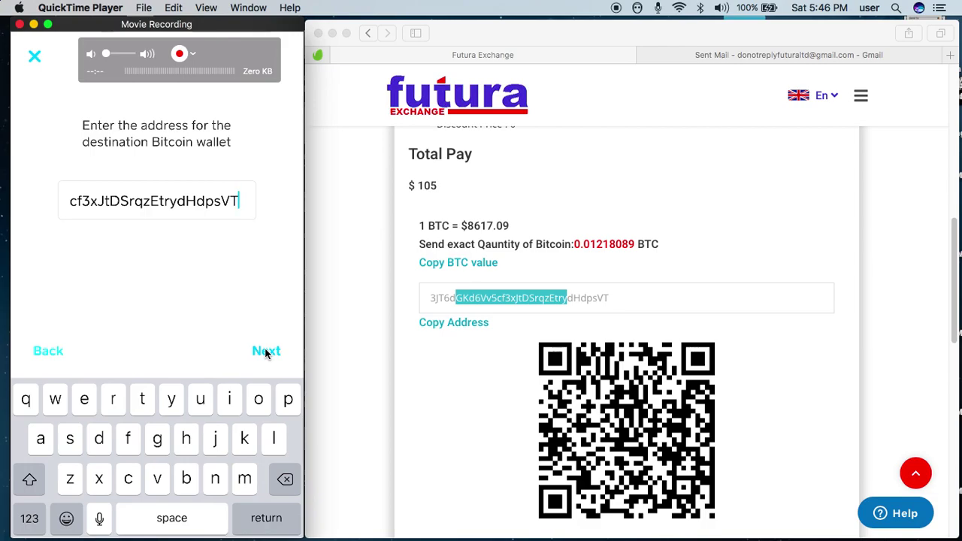
click(266, 351)
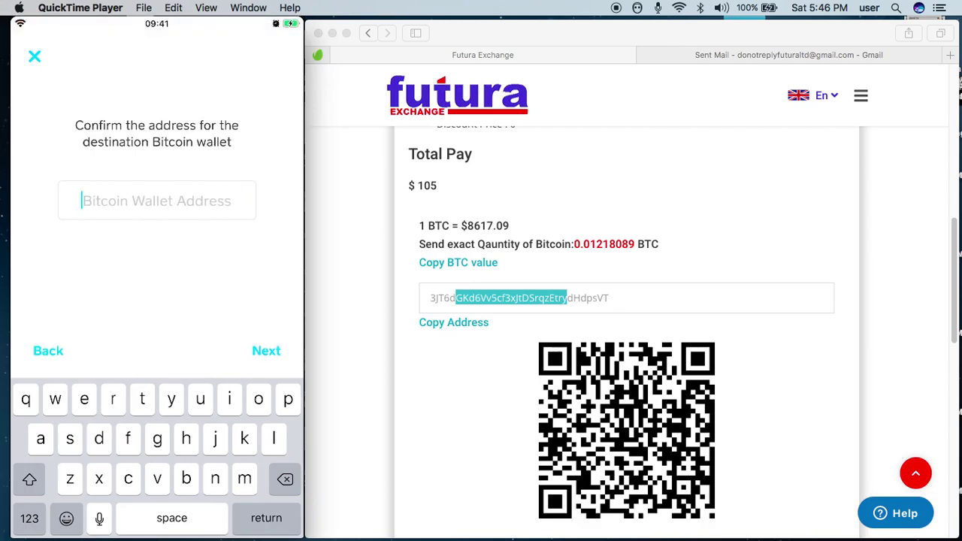
click(81, 200)
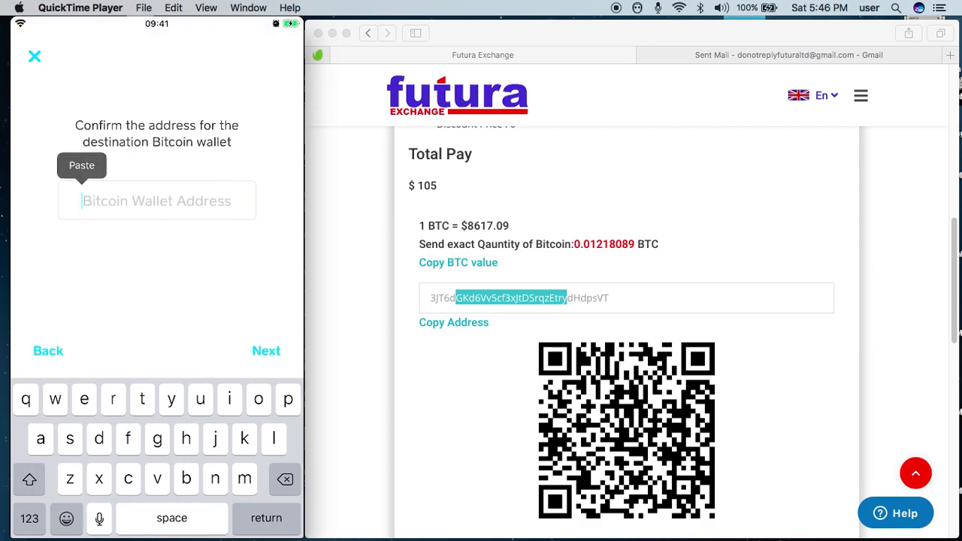
click(79, 164)
click(606, 296)
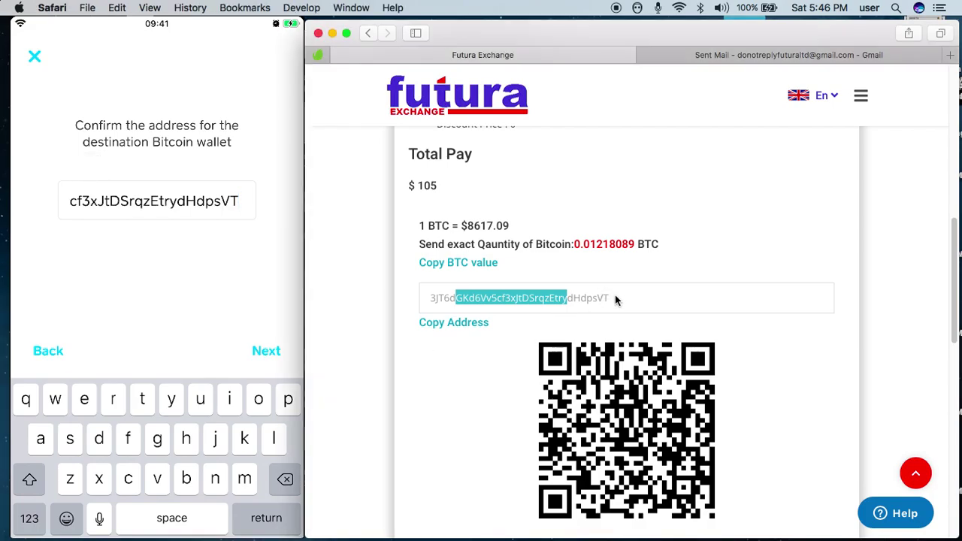
mouse_move(215, 282)
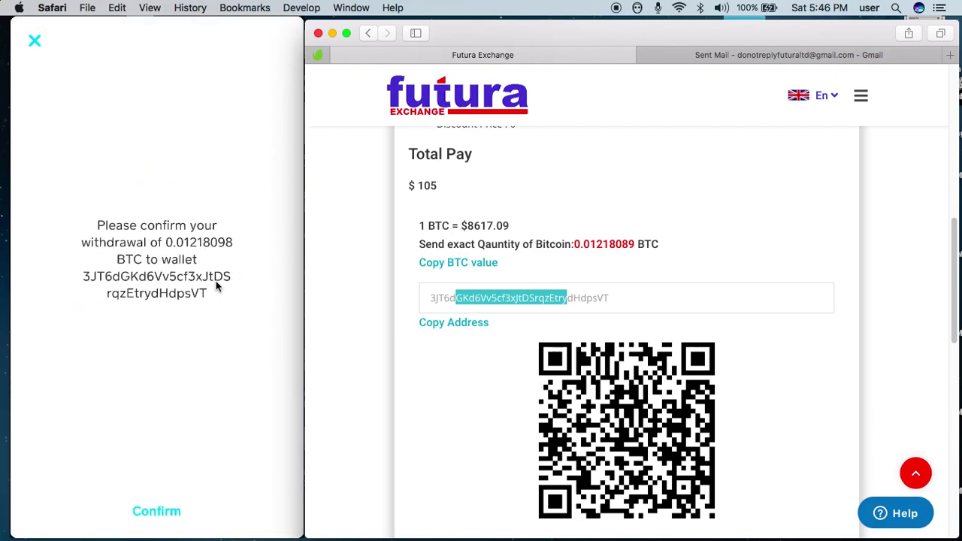
- Check the 0.01218098 BTC amount against the Futura page and confirm the Cash App withdrawal
mouse_move(154, 245)
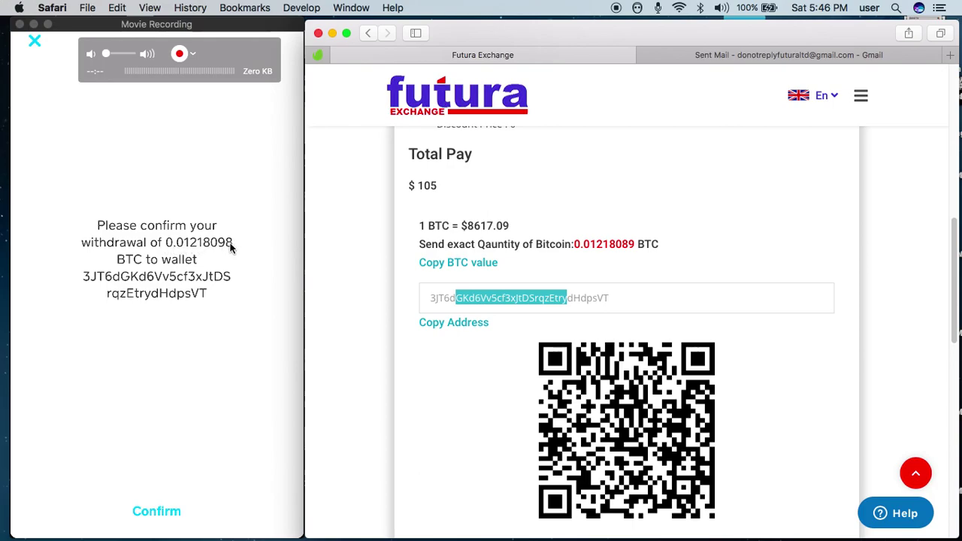
drag(580, 243, 635, 244)
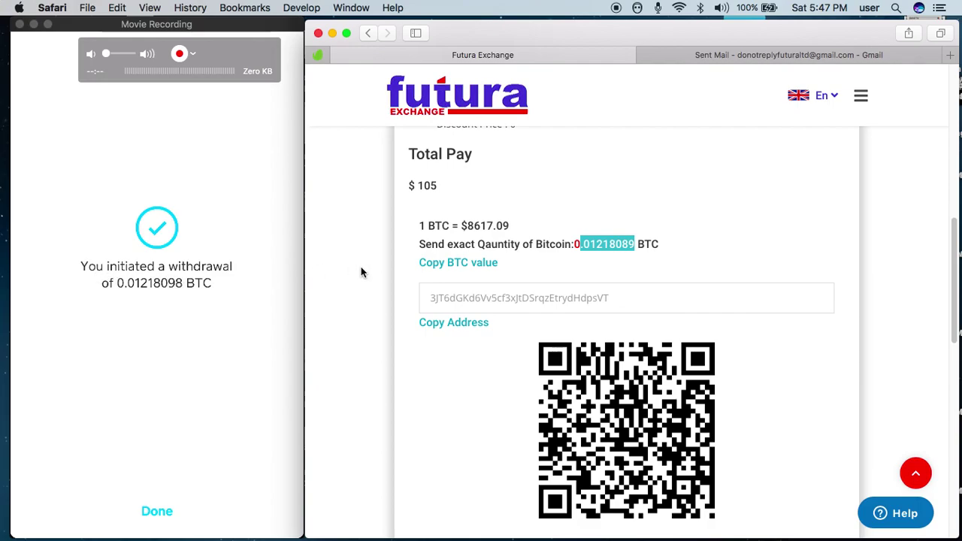
click(873, 237)
- Mark the Bitcoin payment as done on the Futura Exchange payment page
drag(955, 233, 947, 264)
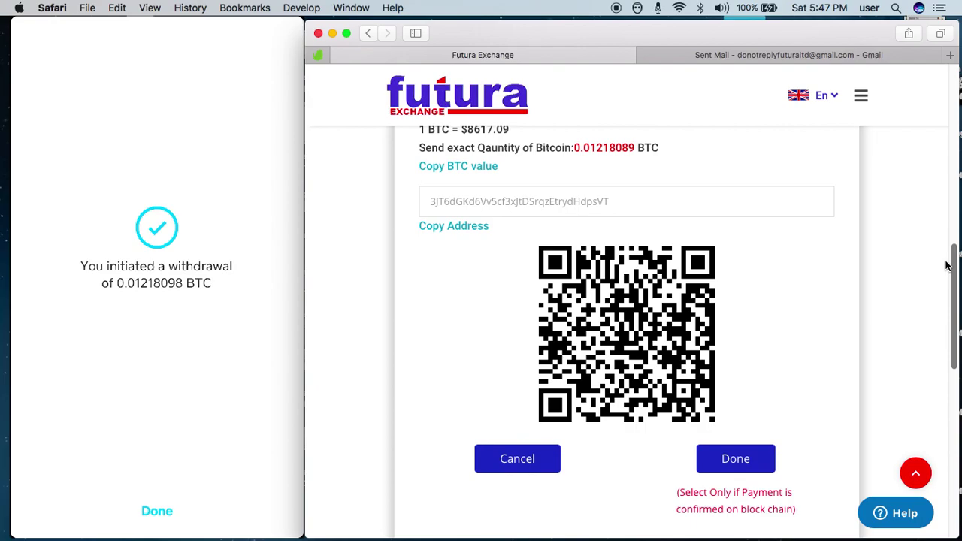
drag(954, 257, 950, 264)
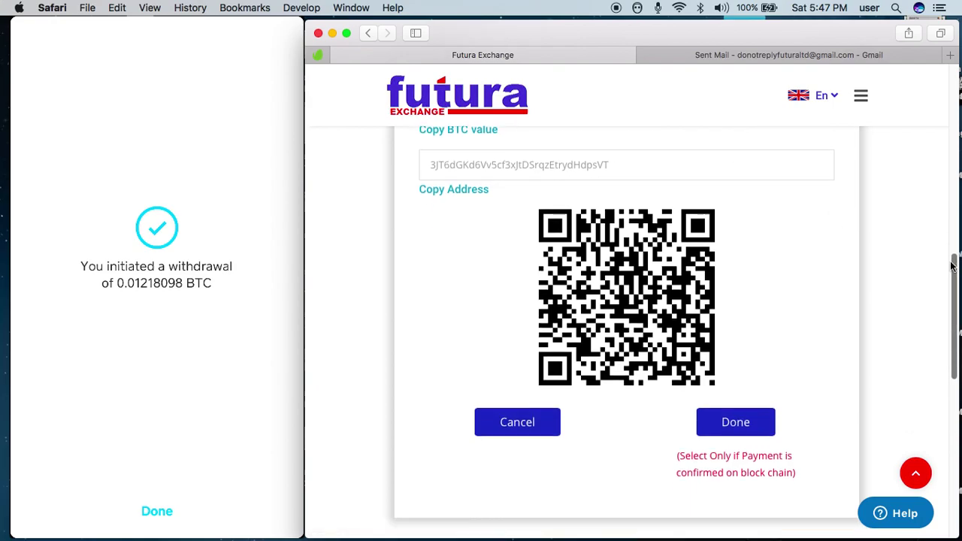
click(737, 425)
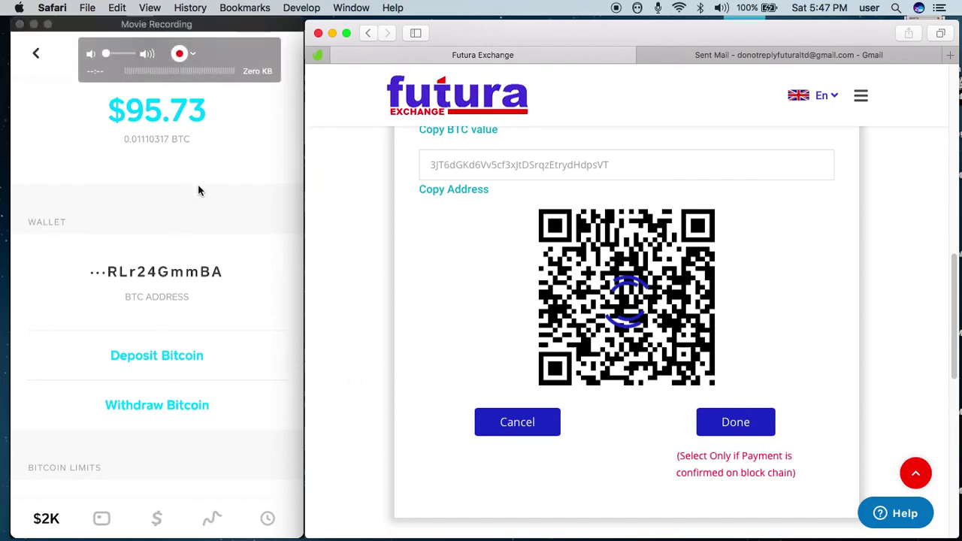
- Complete the Bitcoin send in the Cash App phone mirror, leaving a $95.73 balance
click(157, 118)
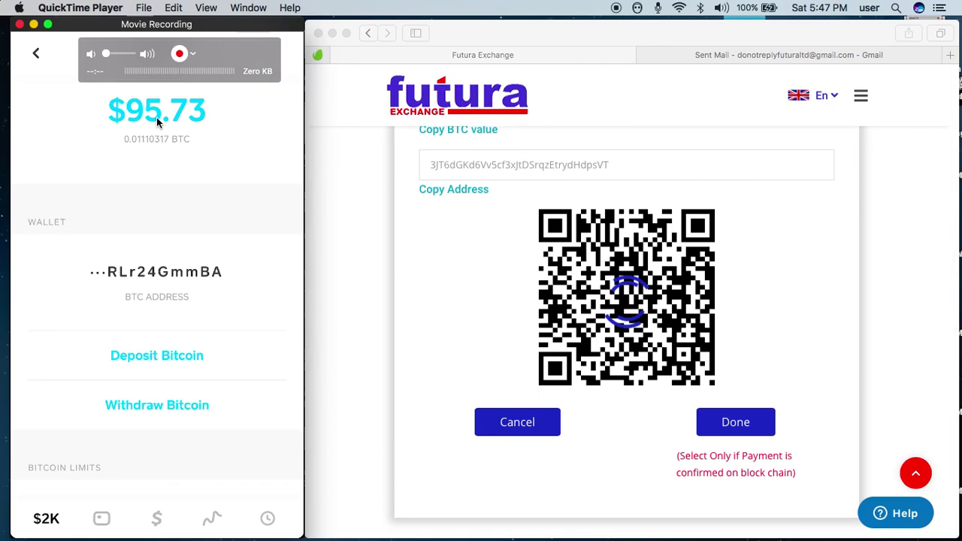
click(736, 421)
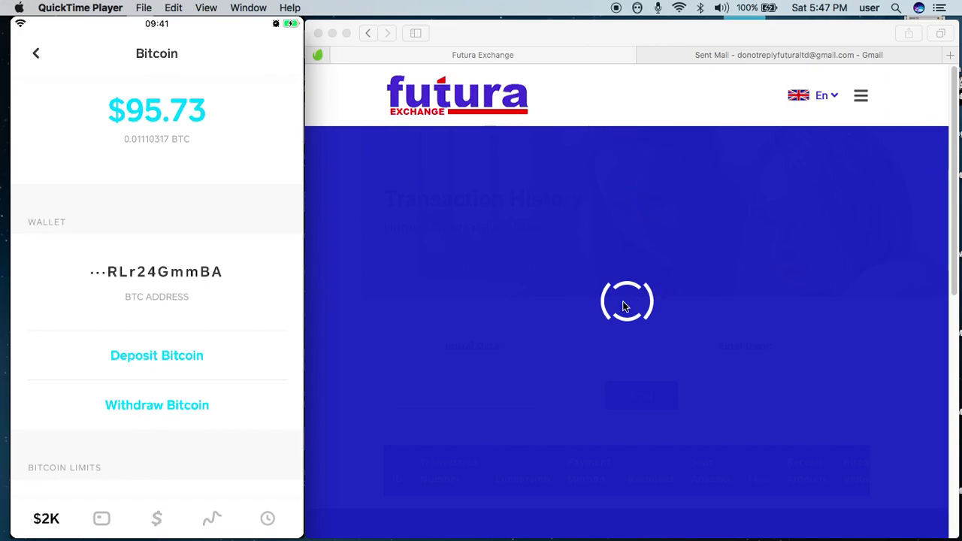
click(607, 202)
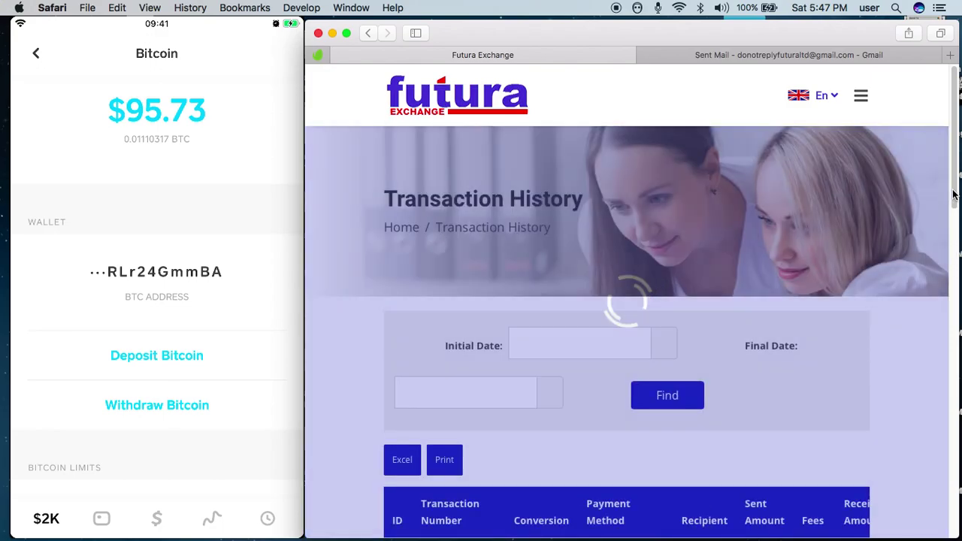
- Check that the 100 USD bitcoin transfer receiving 60000 XAF is listed as Pending
scroll(952, 196, down, 3)
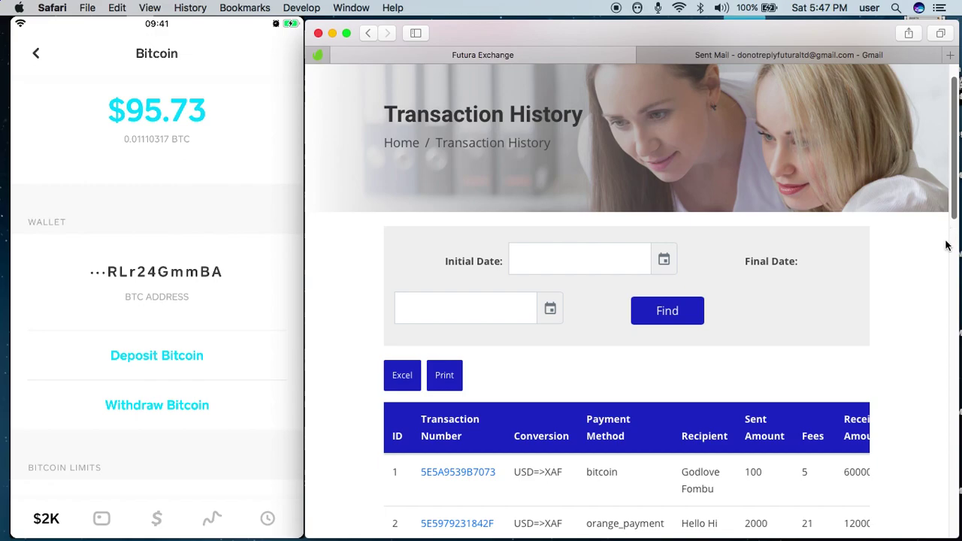
scroll(931, 240, down, 5)
drag(529, 317, 852, 313)
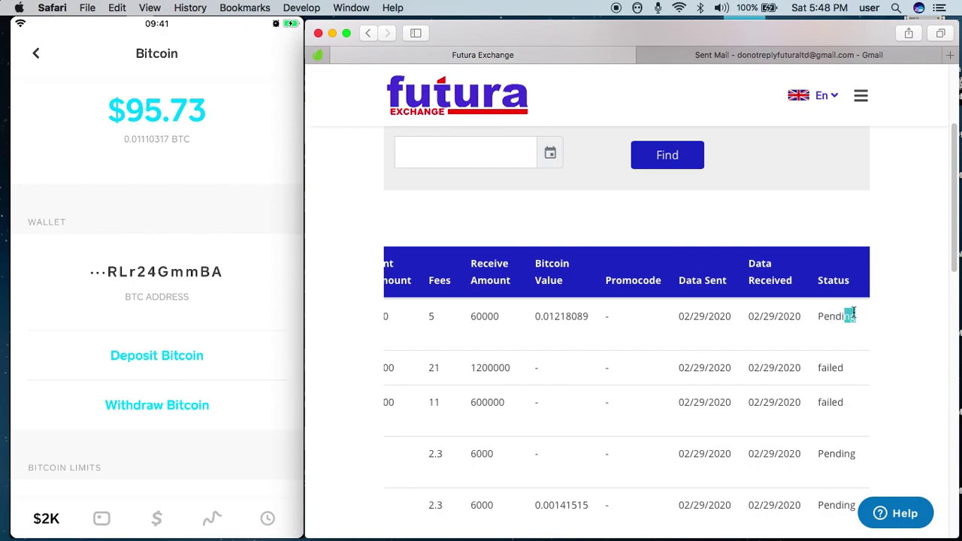
click(717, 55)
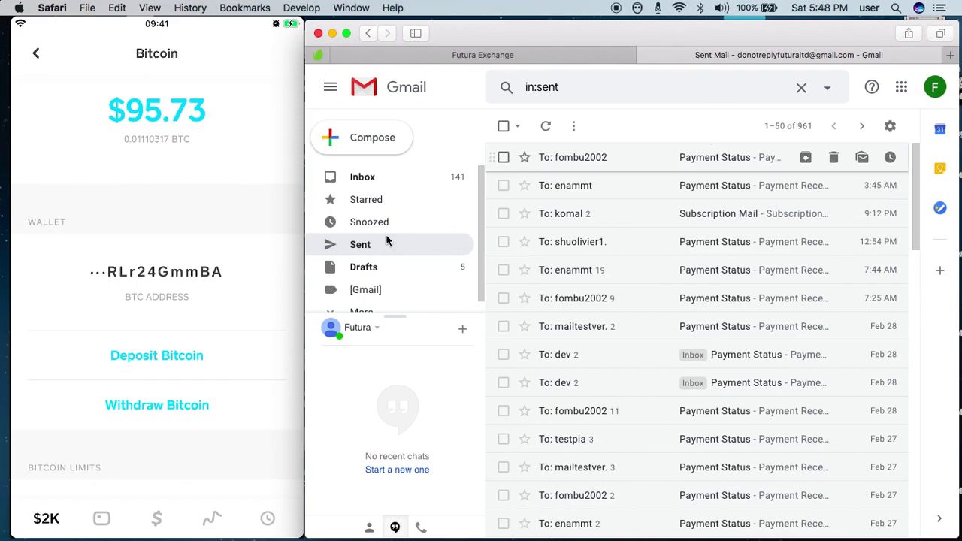
- Open the latest sent Payment Status email and highlight the 0.01218089 BTC amount
click(364, 249)
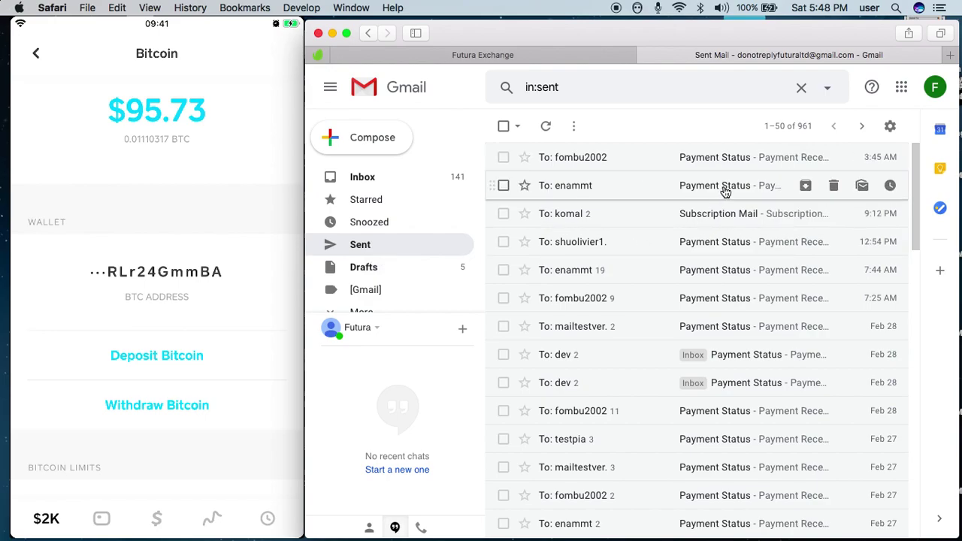
click(725, 191)
scroll(913, 239, down, 2)
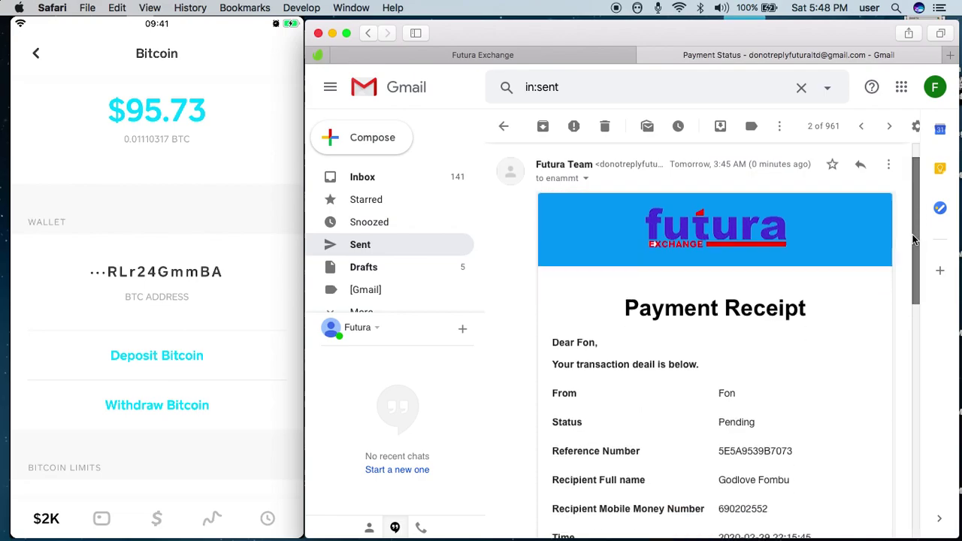
scroll(909, 256, down, 5)
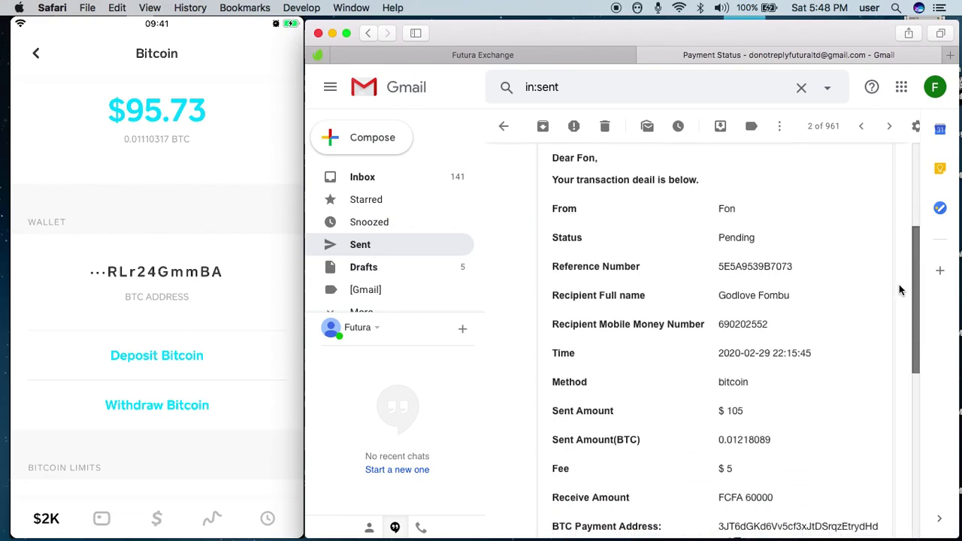
drag(716, 425, 773, 425)
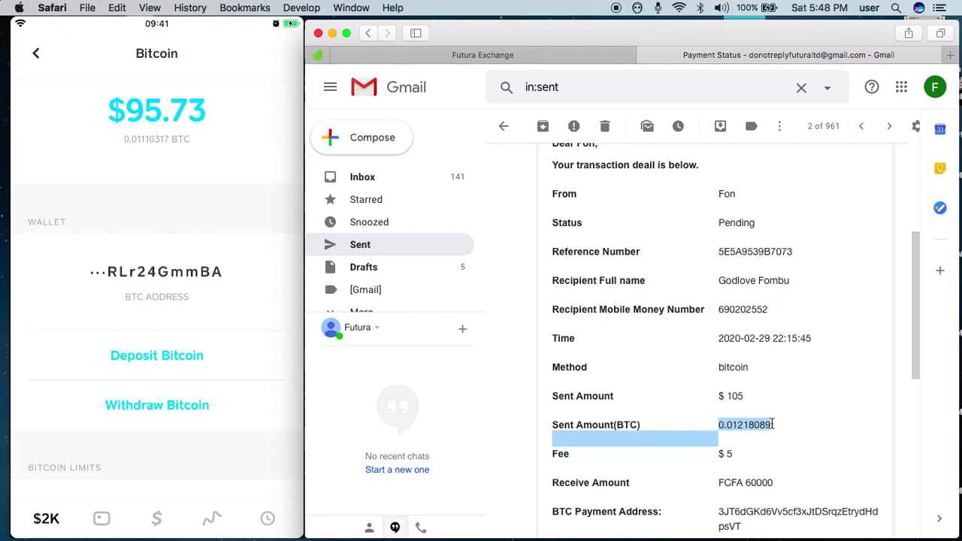
click(855, 379)
- Review the receipt's FCFA 60000 receive amount and other details, then return to Sent mail
scroll(903, 319, down, 3)
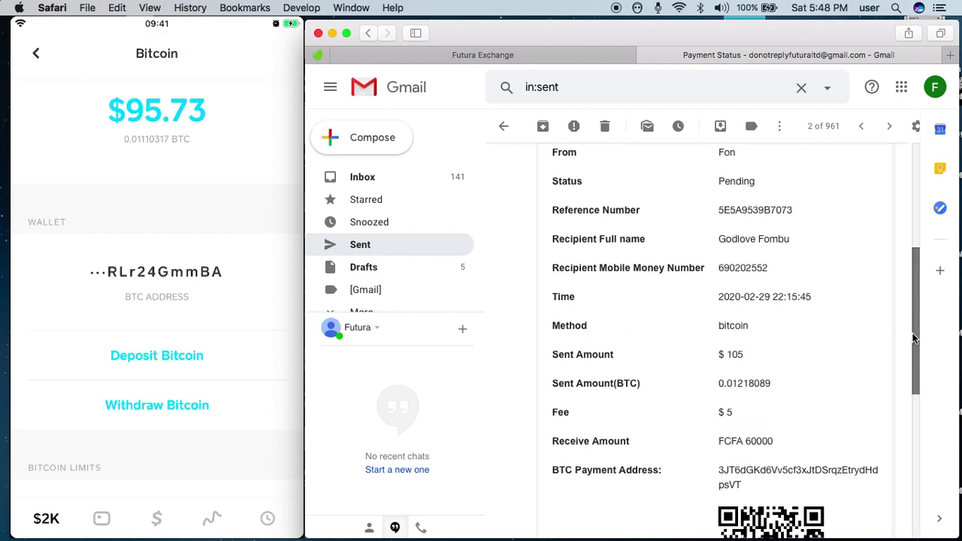
drag(738, 406, 762, 397)
drag(719, 425, 842, 425)
drag(909, 368, 901, 350)
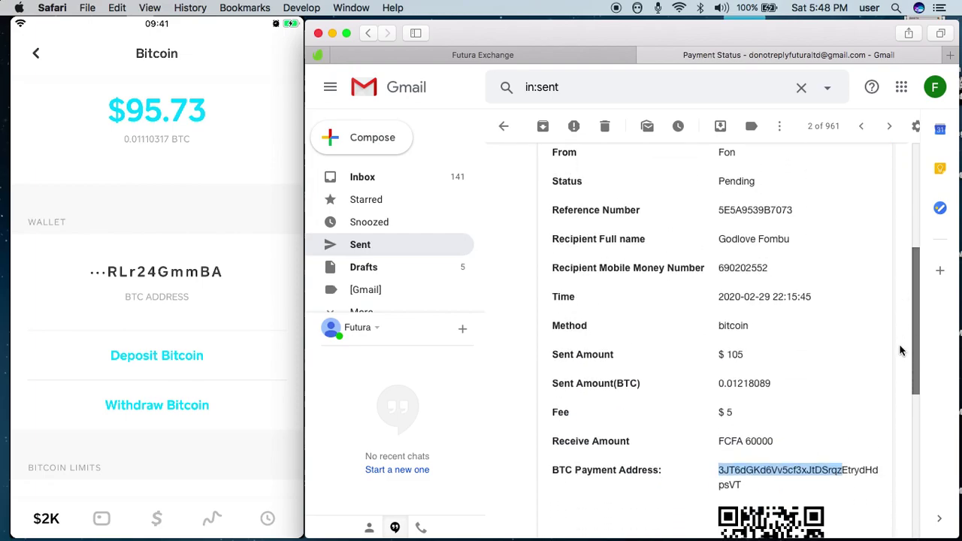
scroll(900, 350, down, 3)
scroll(889, 368, up, 5)
scroll(826, 338, down, 2)
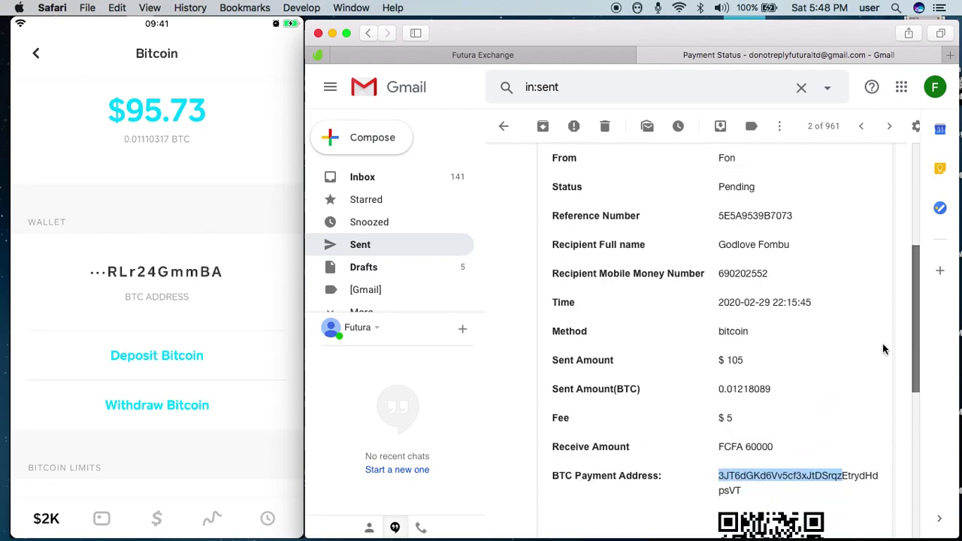
scroll(880, 361, down, 2)
scroll(877, 330, up, 5)
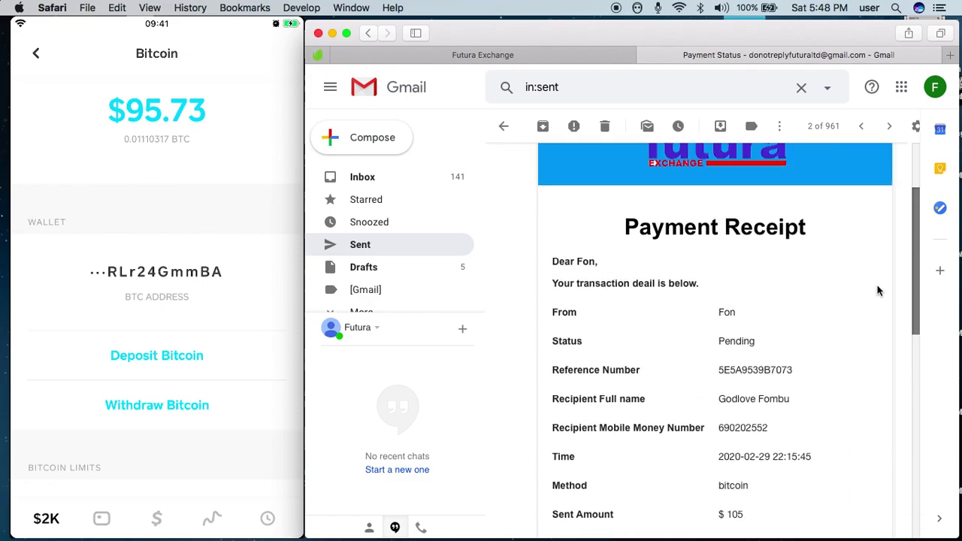
scroll(877, 301, down, 3)
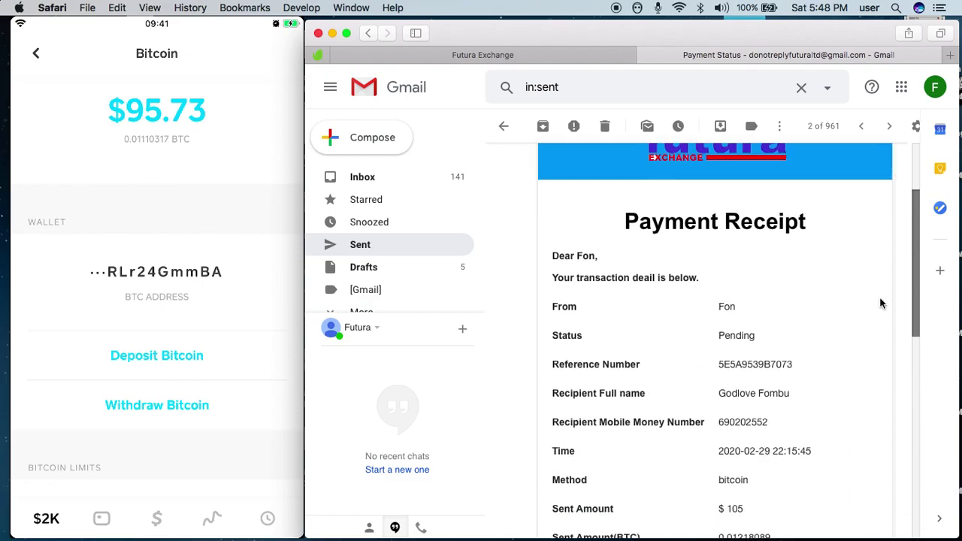
scroll(873, 301, up, 5)
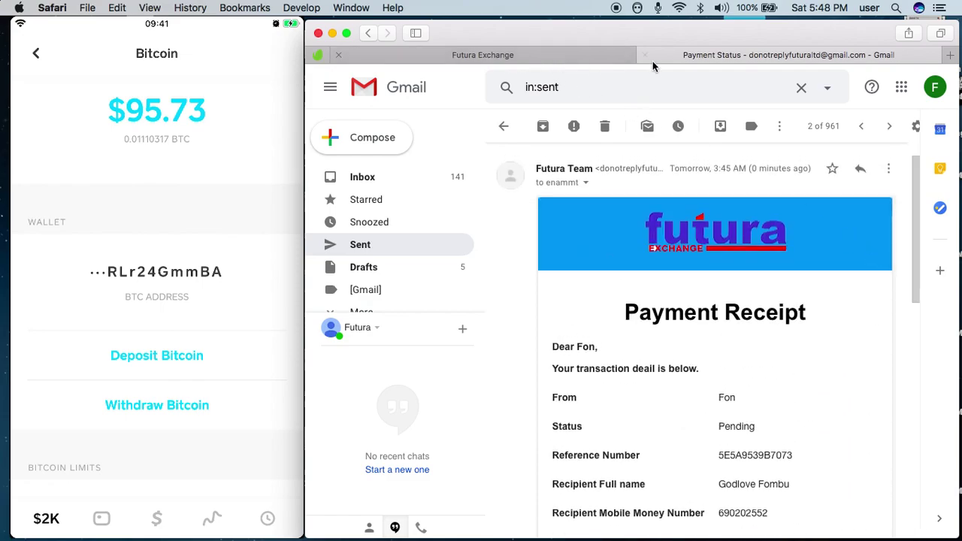
click(365, 250)
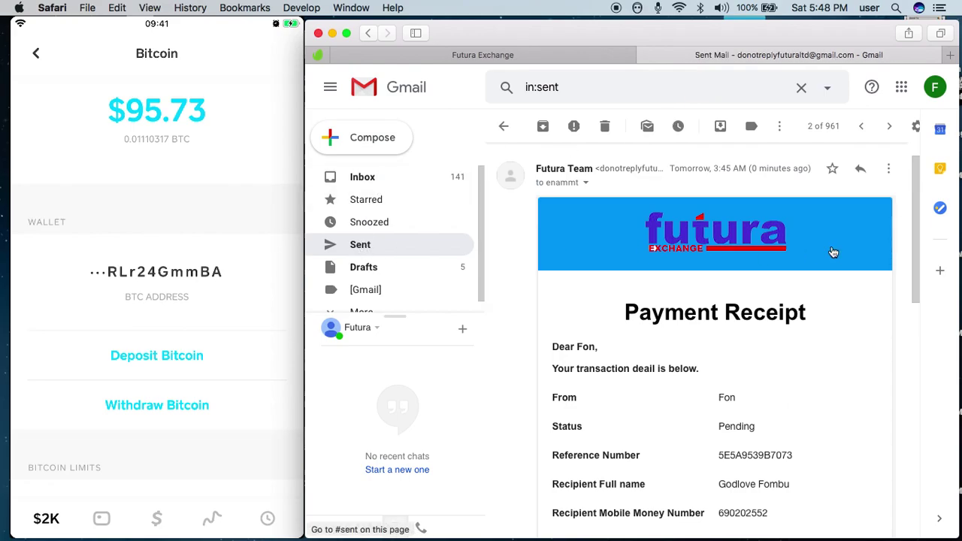
- Open the newest Payment Status email and highlight its FCFA 60000 receive amount
click(764, 161)
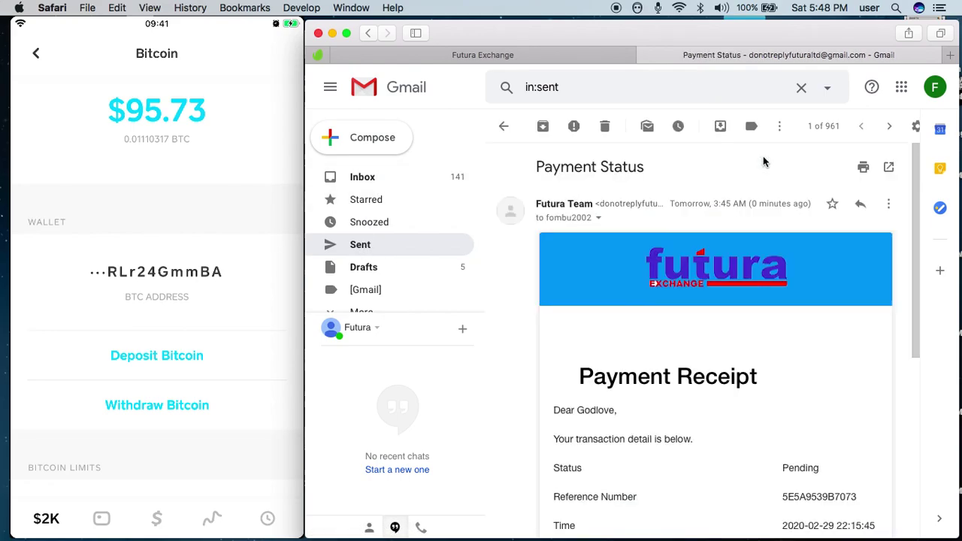
scroll(911, 351, down, 5)
scroll(911, 351, down, 2)
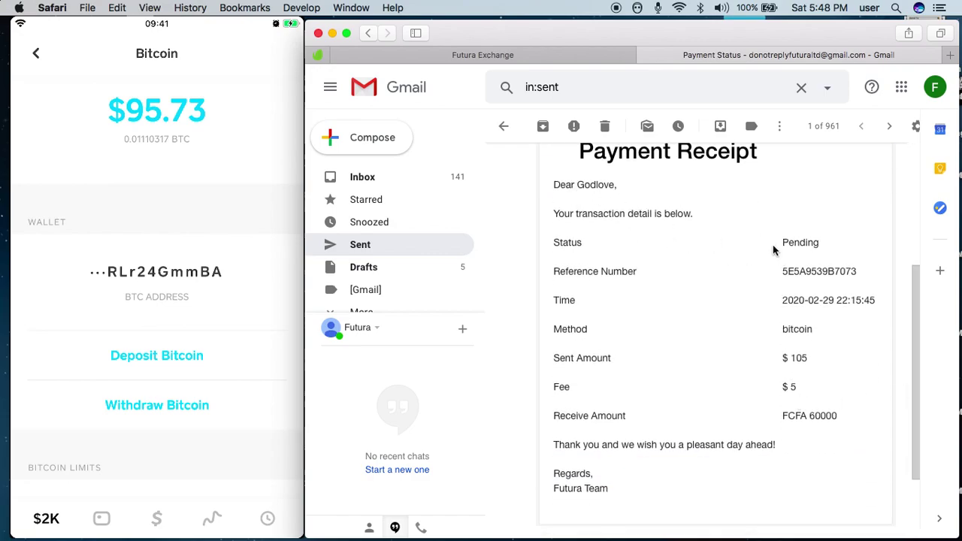
drag(782, 415, 845, 423)
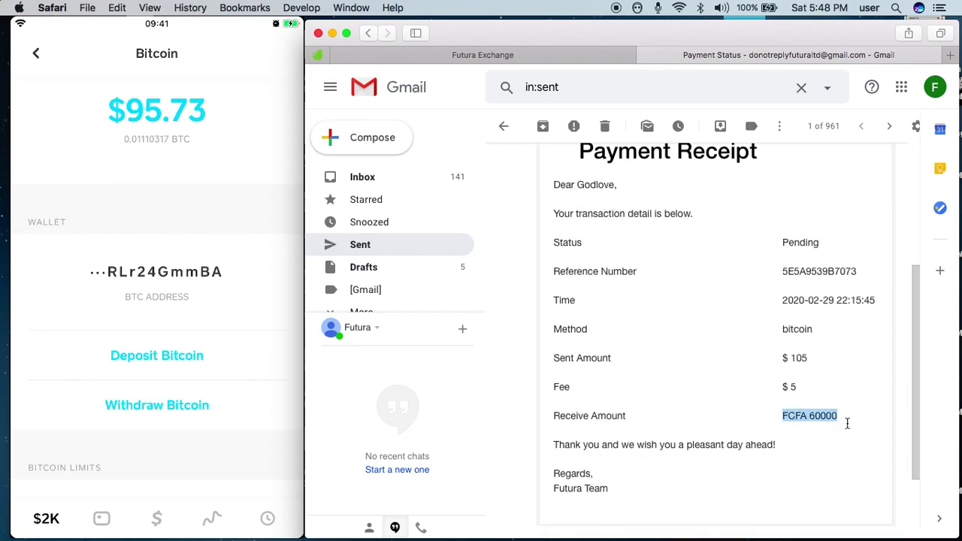
click(678, 307)
click(218, 220)
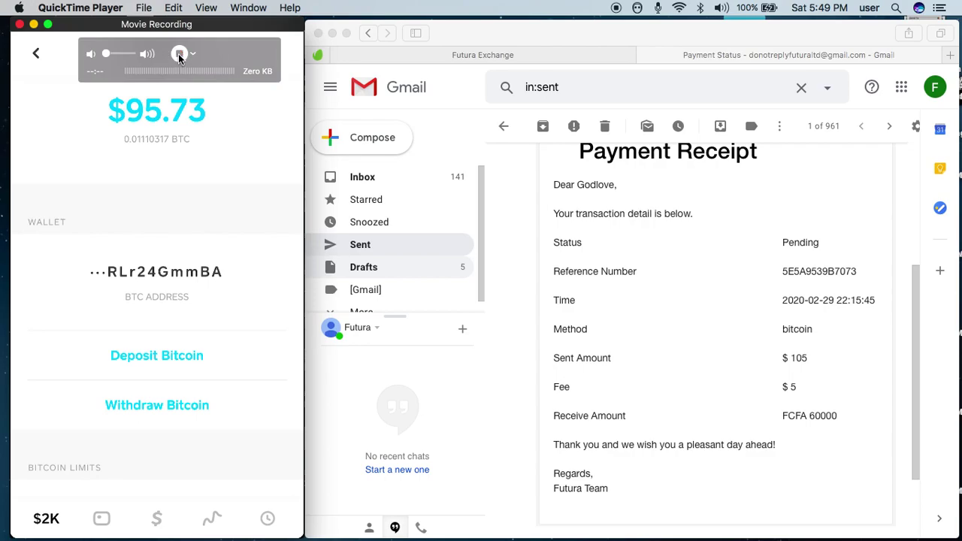
click(178, 53)
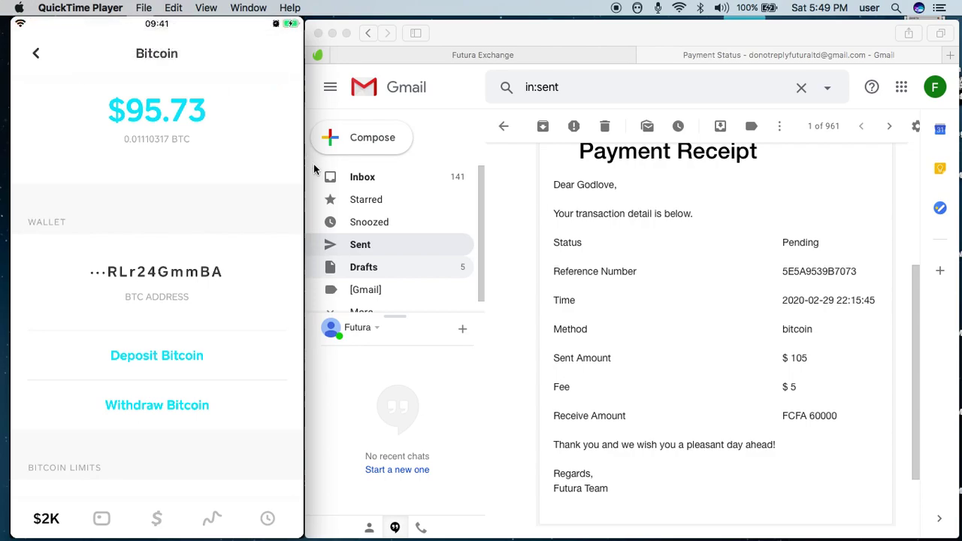